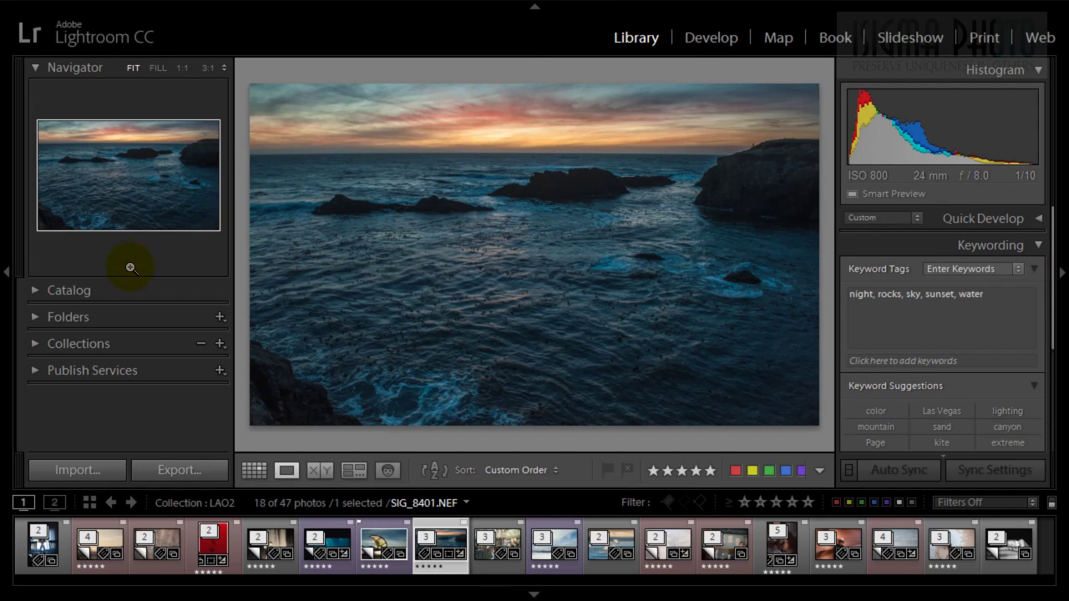
# Hide the module picker and the filmstrip, and show both of them again
pyautogui.click(536, 9)
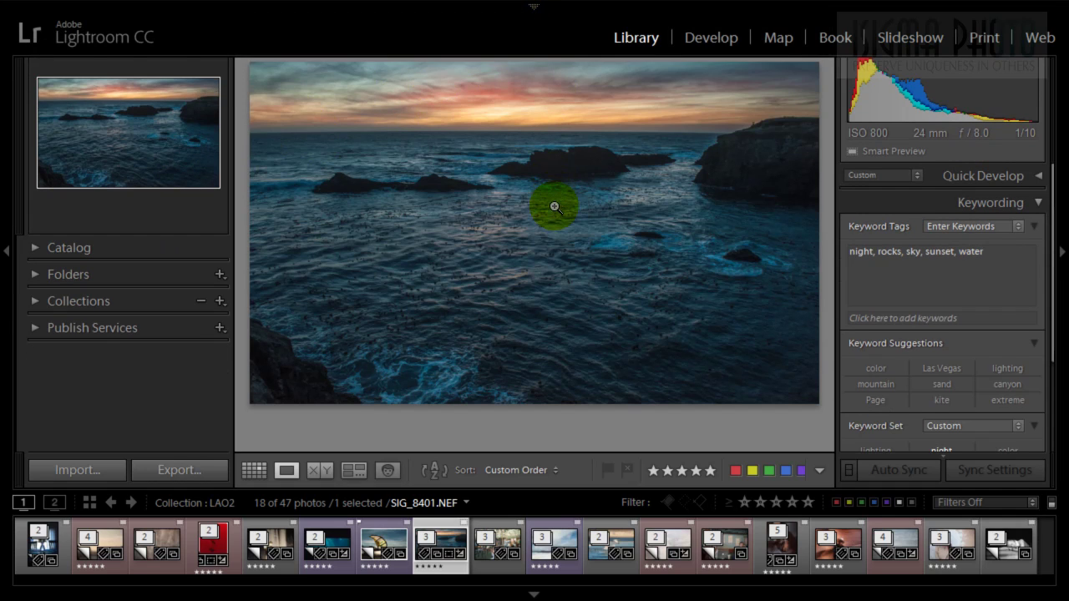
pyautogui.click(535, 8)
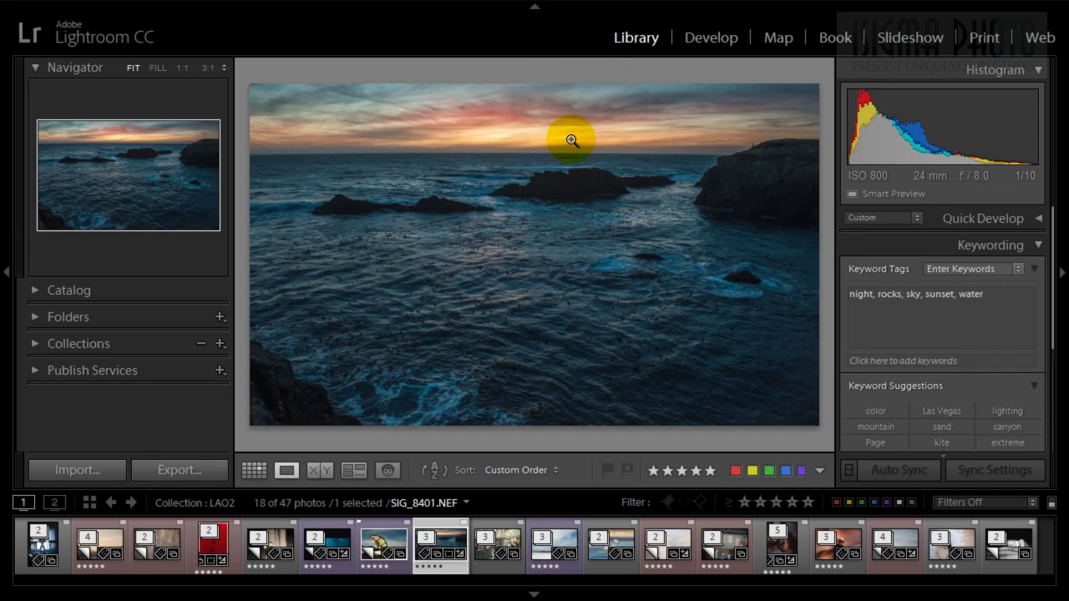
pyautogui.press('F5')
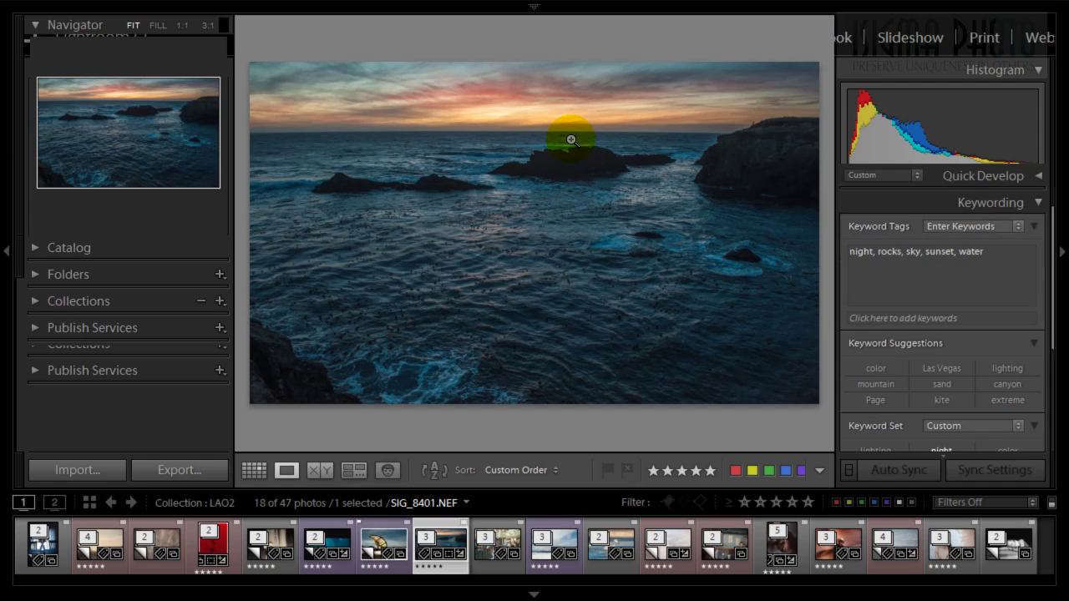
pyautogui.press('F6')
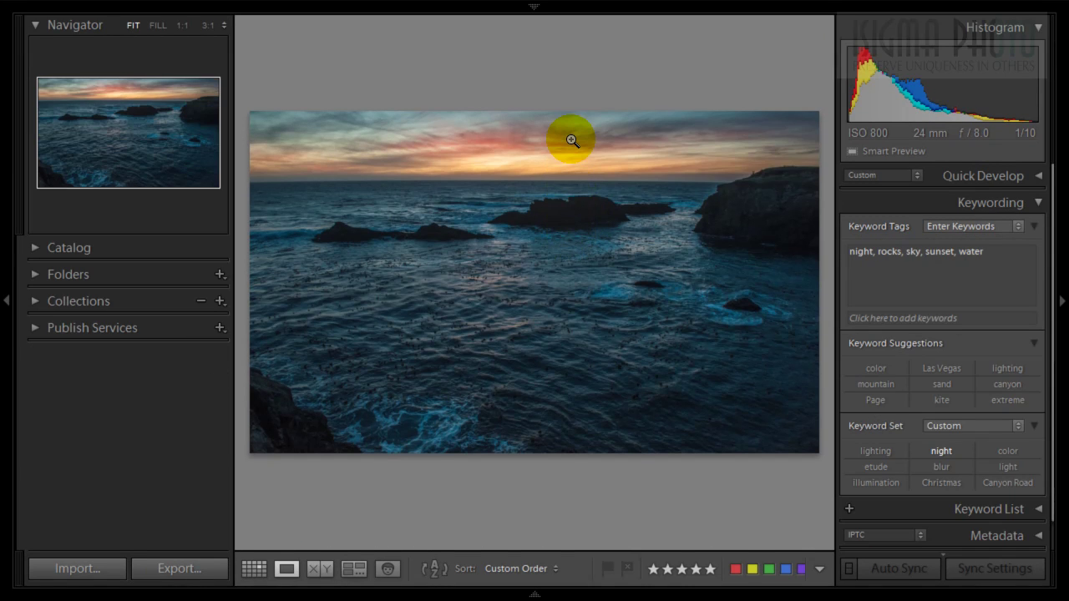
pyautogui.press('F6')
pyautogui.press('F5')
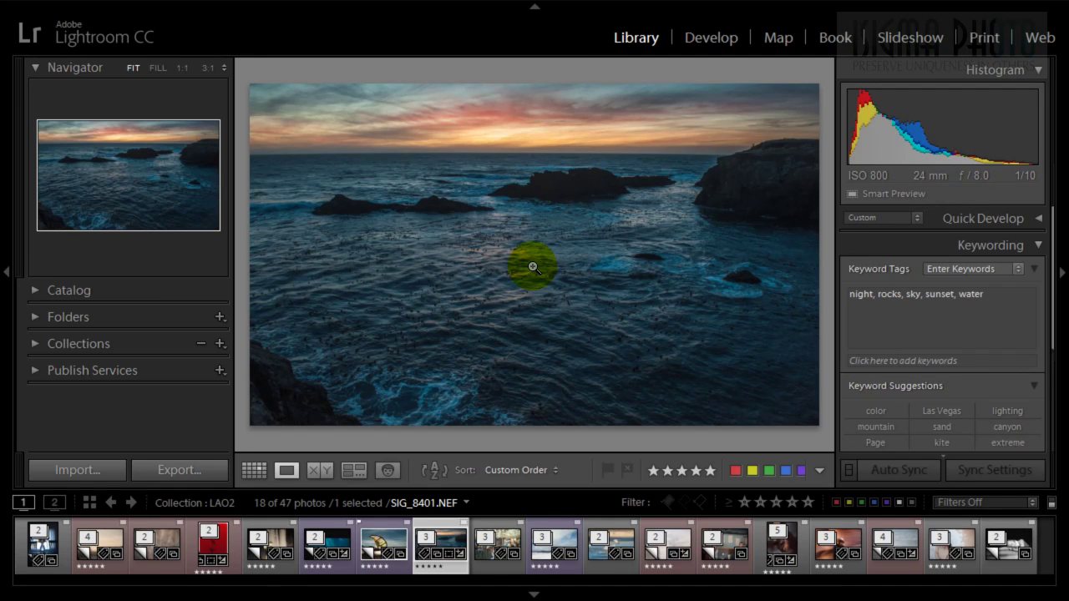
# Hide both side panels and bring them back, and hide the module picker
pyautogui.press('Tab')
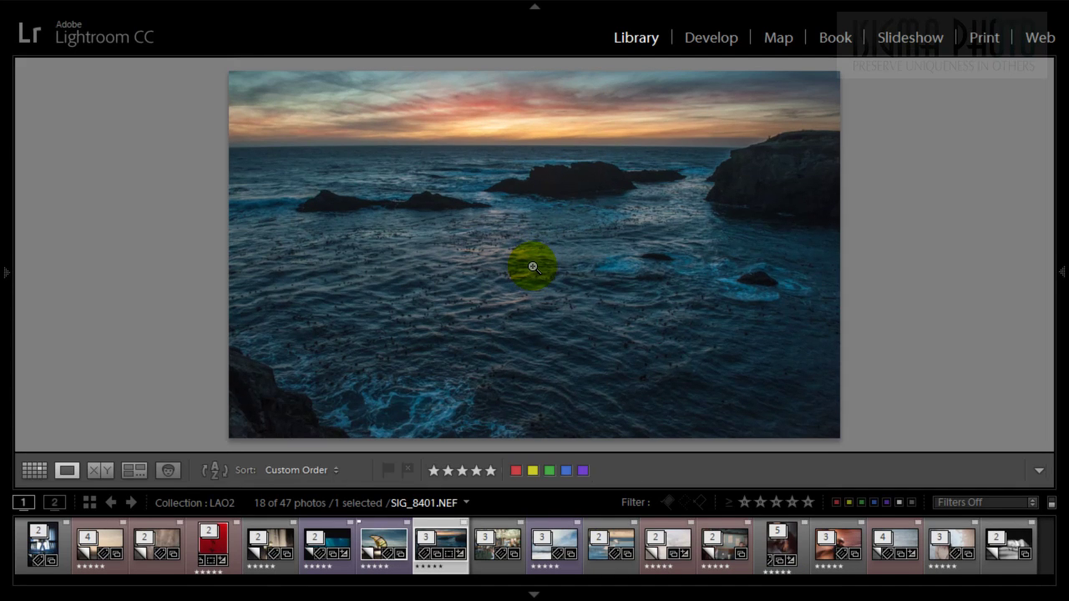
pyautogui.press('Tab')
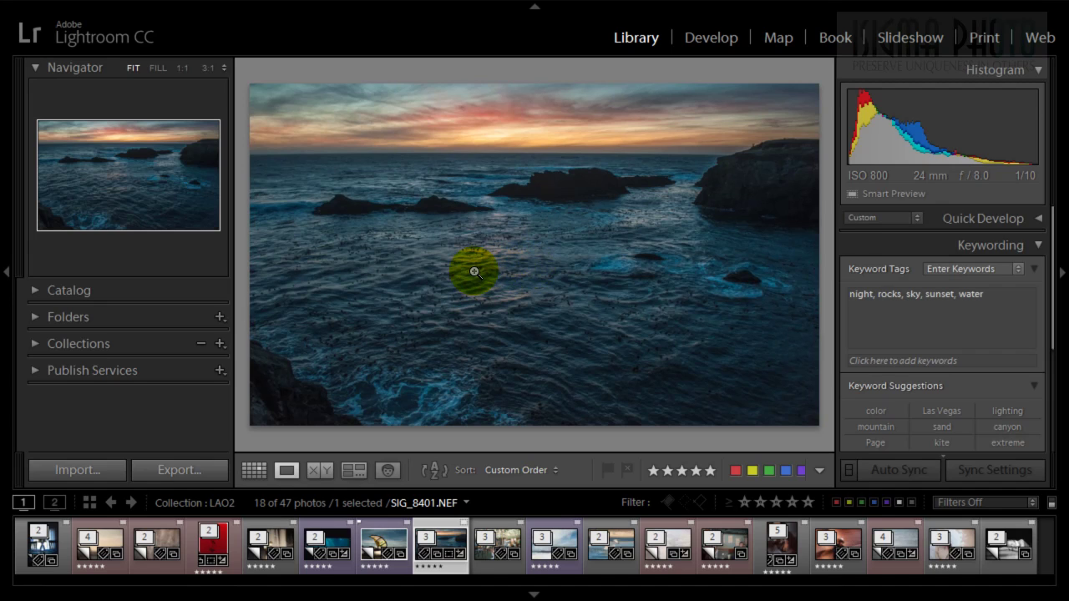
pyautogui.click(535, 9)
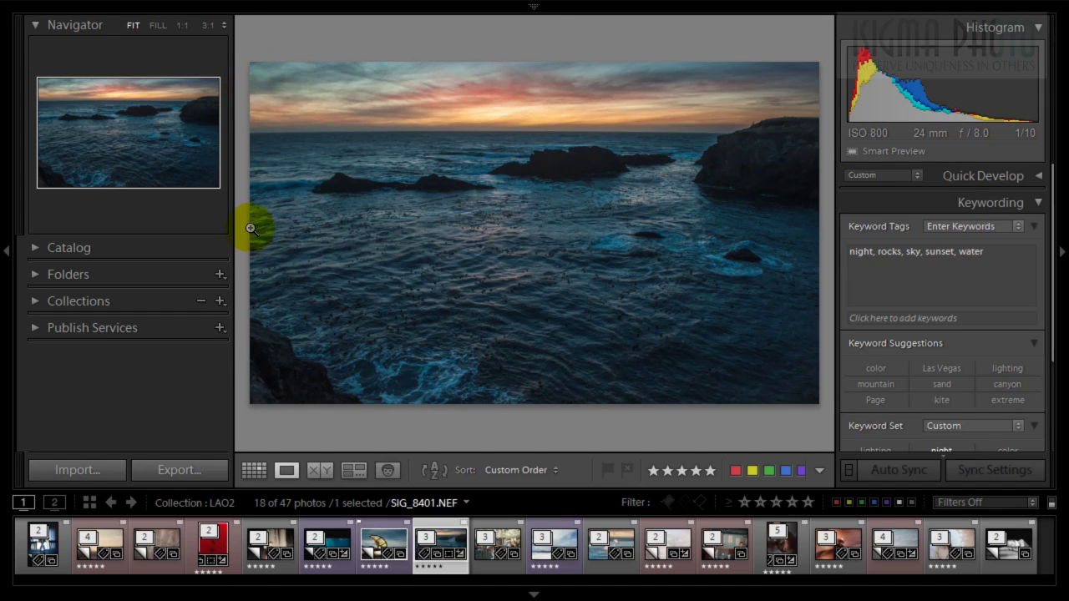
pyautogui.moveTo(535, 13)
# Collapse the Navigator and expand it again, twice in a row
pyautogui.click(36, 25)
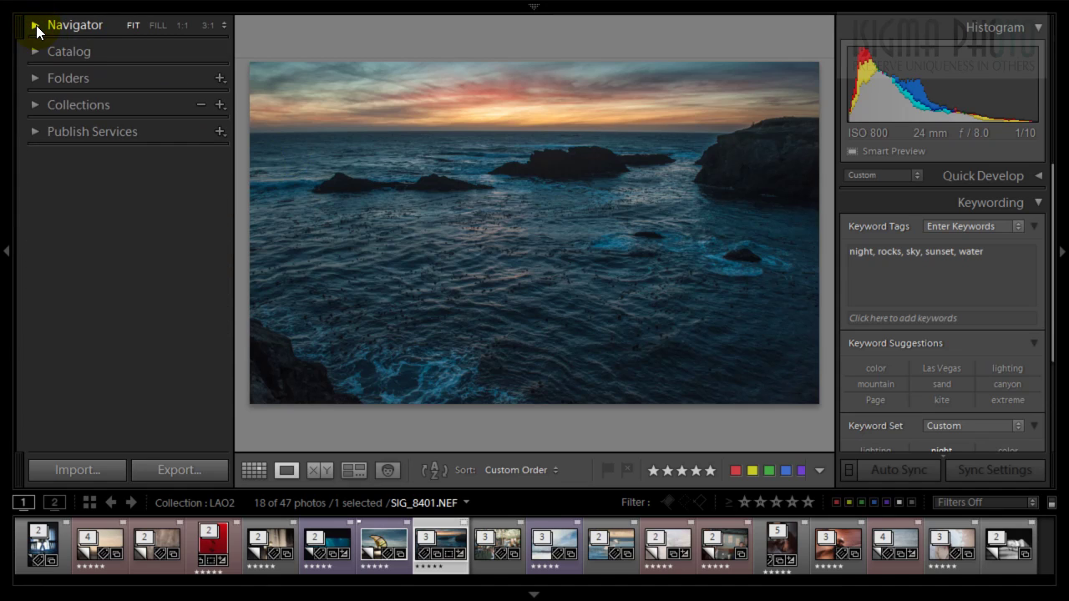
pyautogui.click(34, 25)
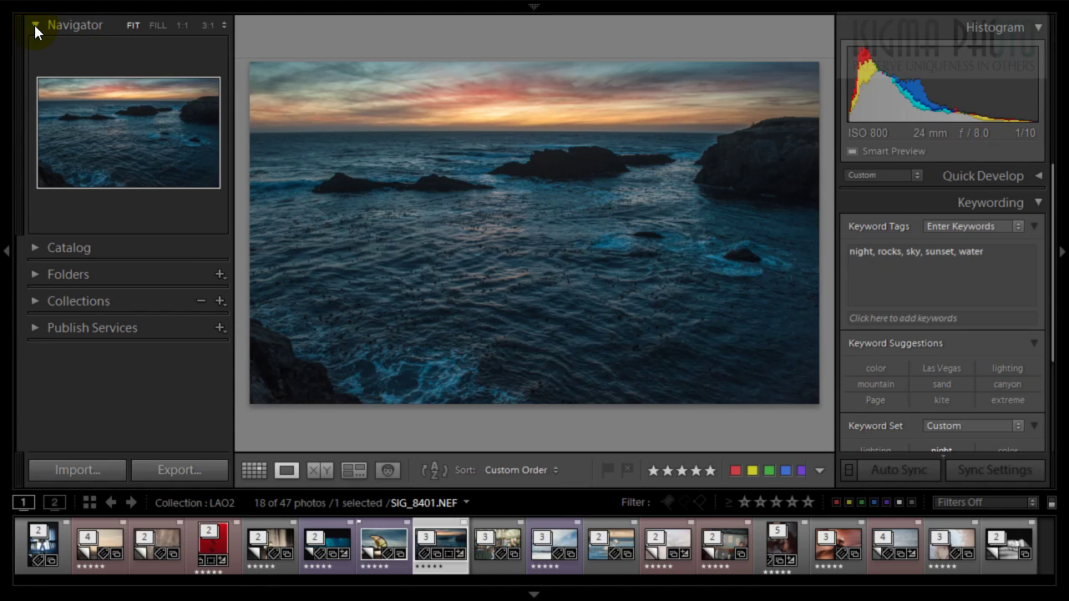
pyautogui.click(35, 25)
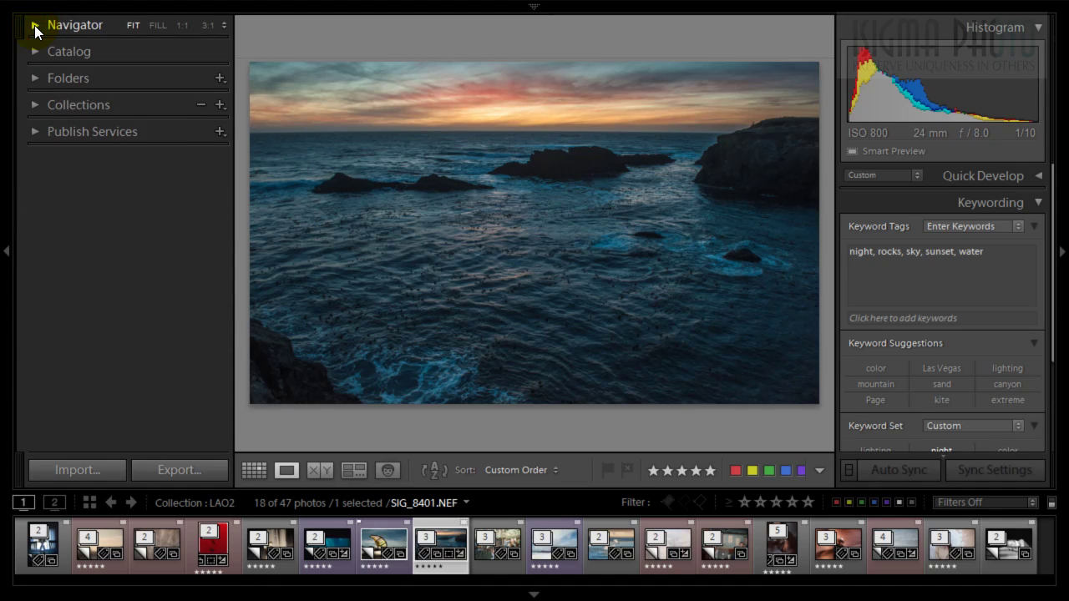
pyautogui.click(34, 25)
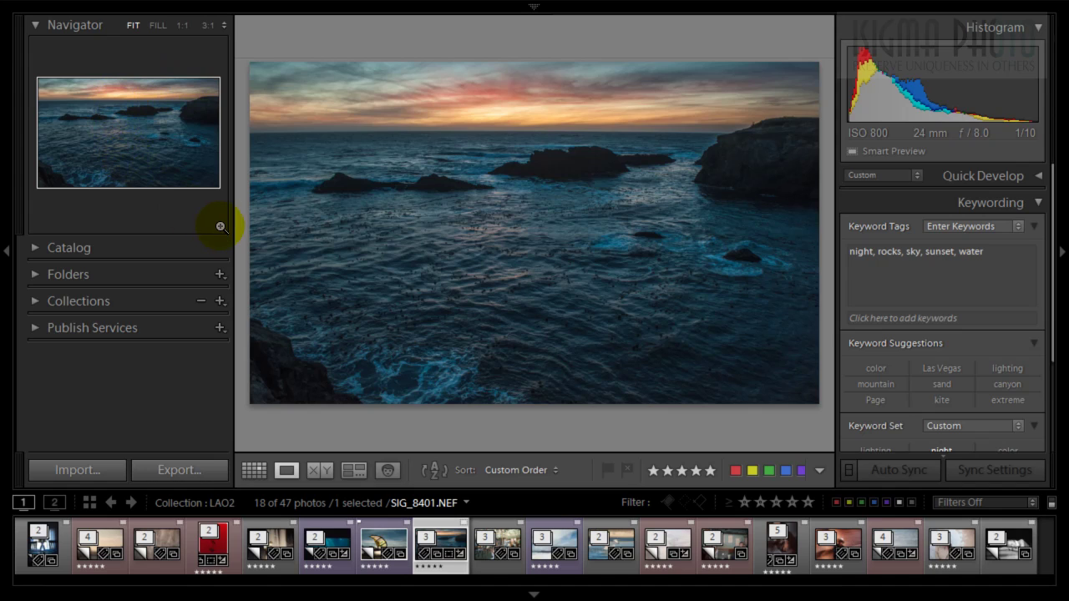
# Zoom the seascape photo to 1:1, examine its water, rocks and sunset sky, and return it to the Fit view
pyautogui.click(506, 207)
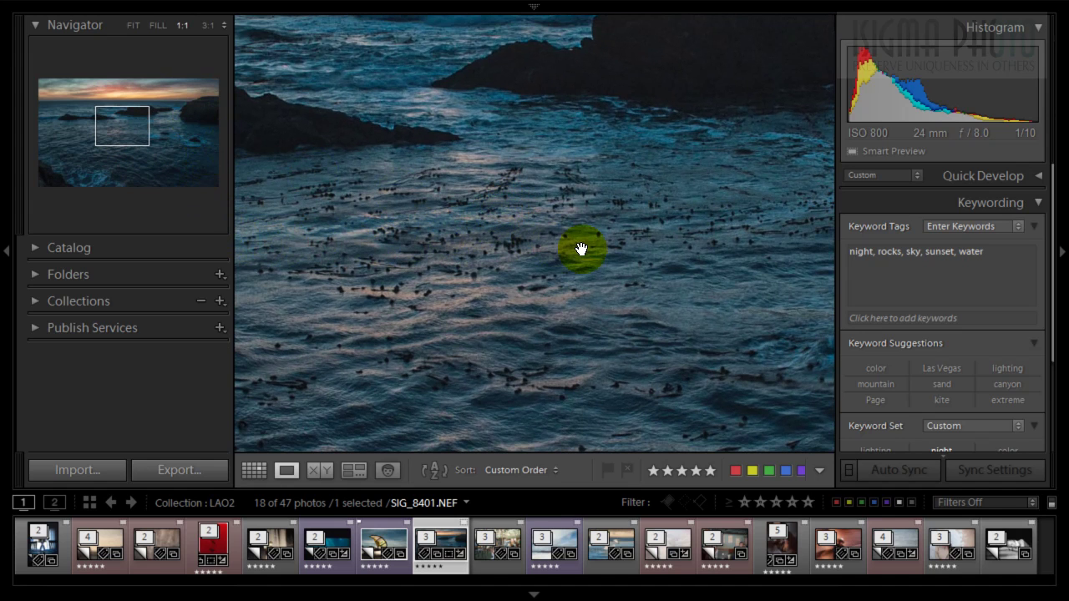
pyautogui.moveTo(590, 210); pyautogui.dragTo(476, 396)
pyautogui.moveTo(588, 213); pyautogui.dragTo(513, 303)
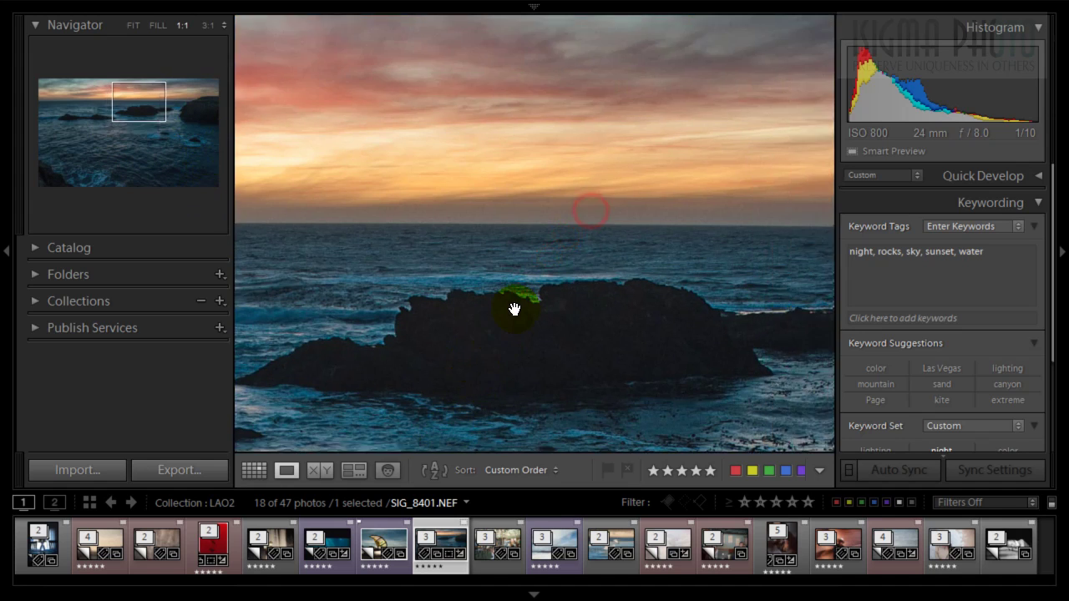
pyautogui.moveTo(399, 127); pyautogui.dragTo(544, 267)
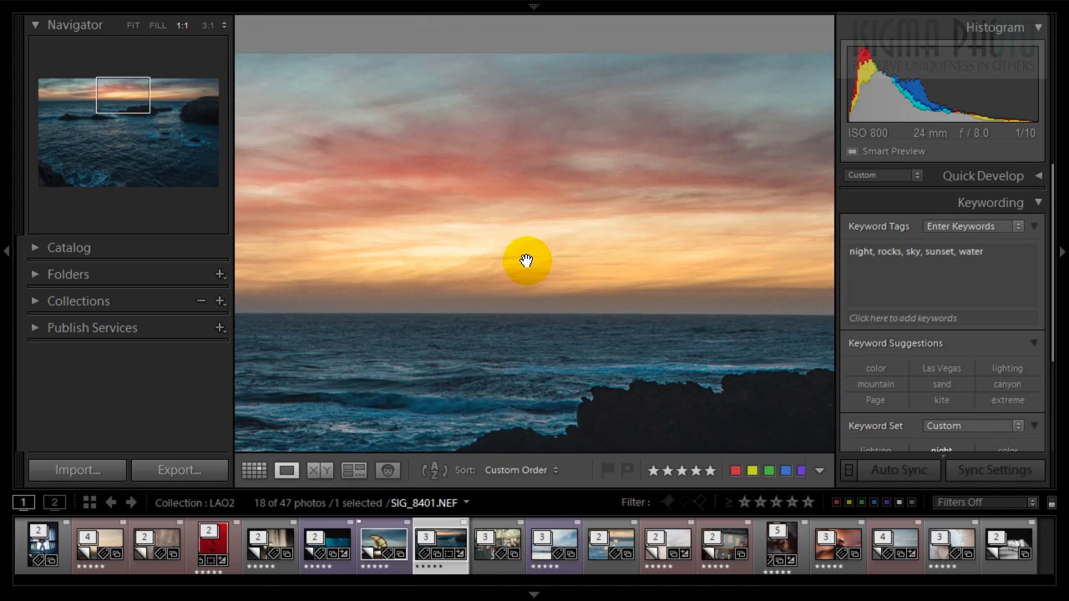
pyautogui.click(526, 258)
pyautogui.click(529, 220)
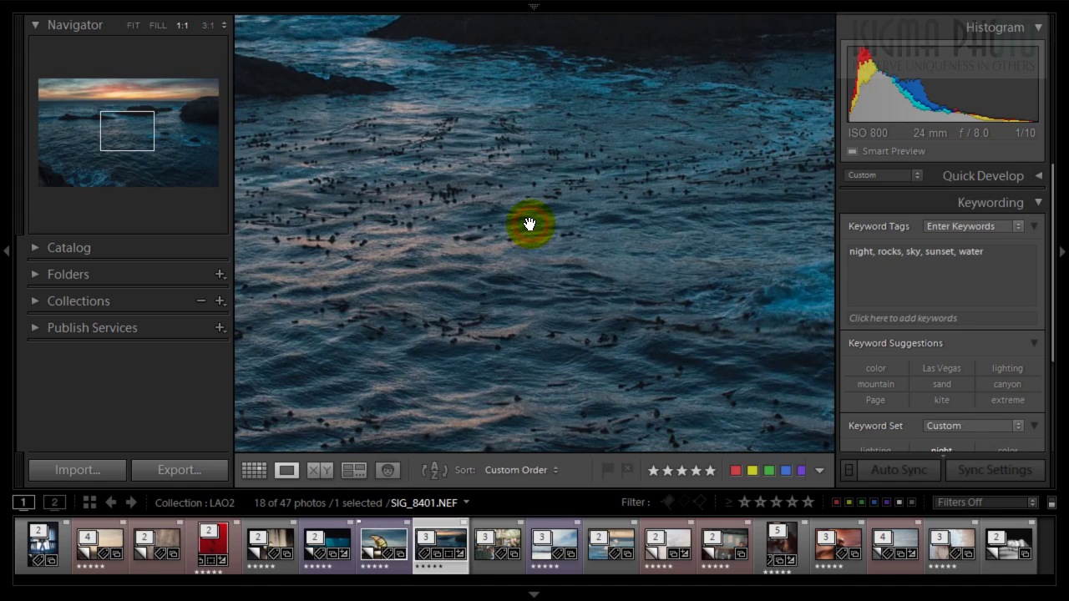
pyautogui.click(529, 223)
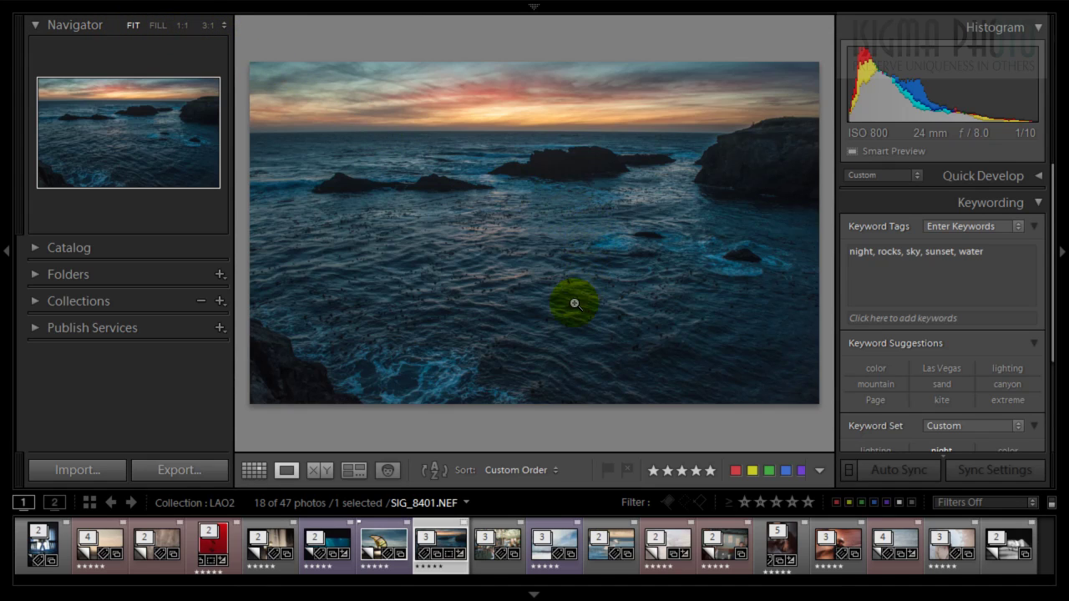
# Examine the Catalog entries and the folders on the #1_Sys (C:) volume, collapsing each section again
pyautogui.click(36, 248)
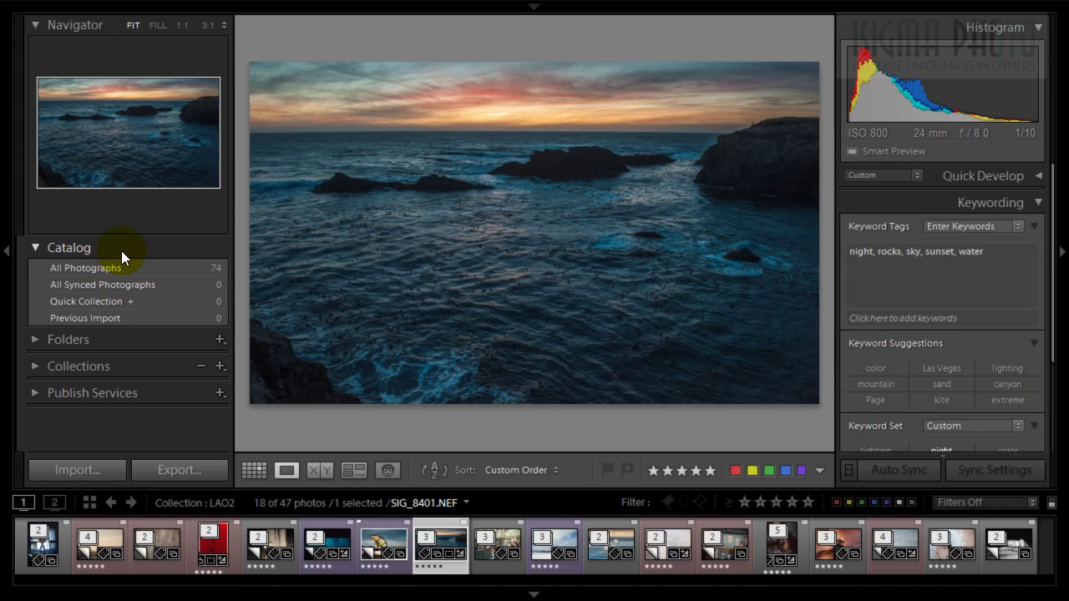
pyautogui.click(35, 247)
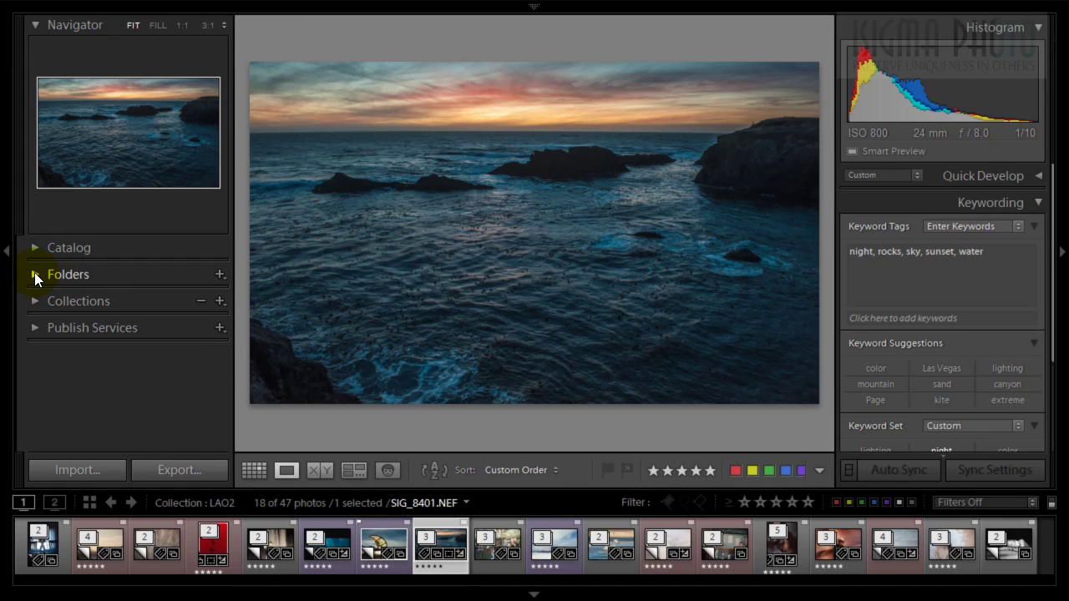
pyautogui.click(34, 274)
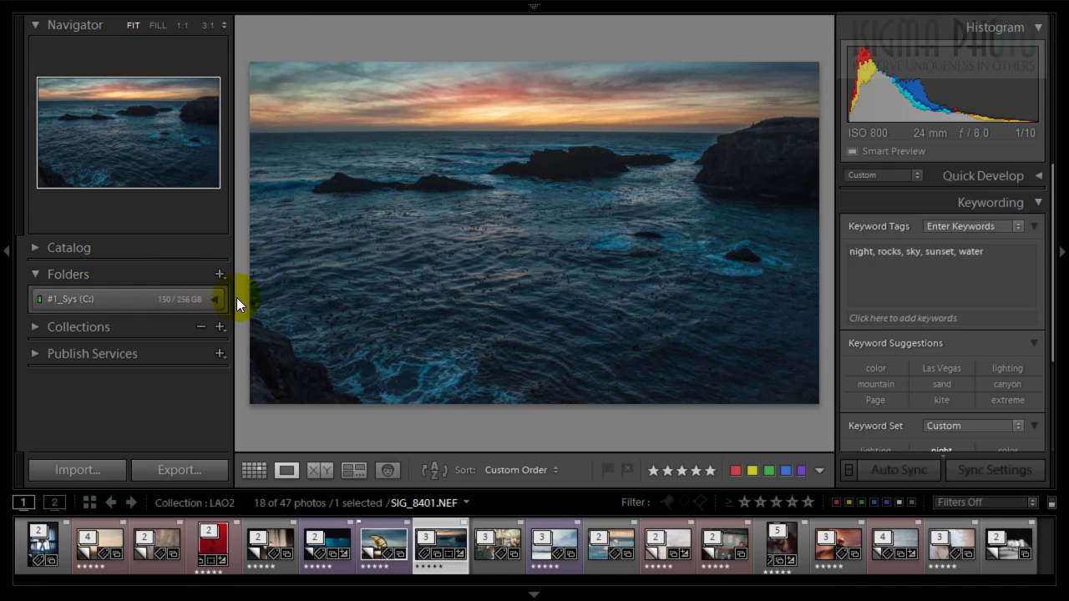
pyautogui.click(215, 299)
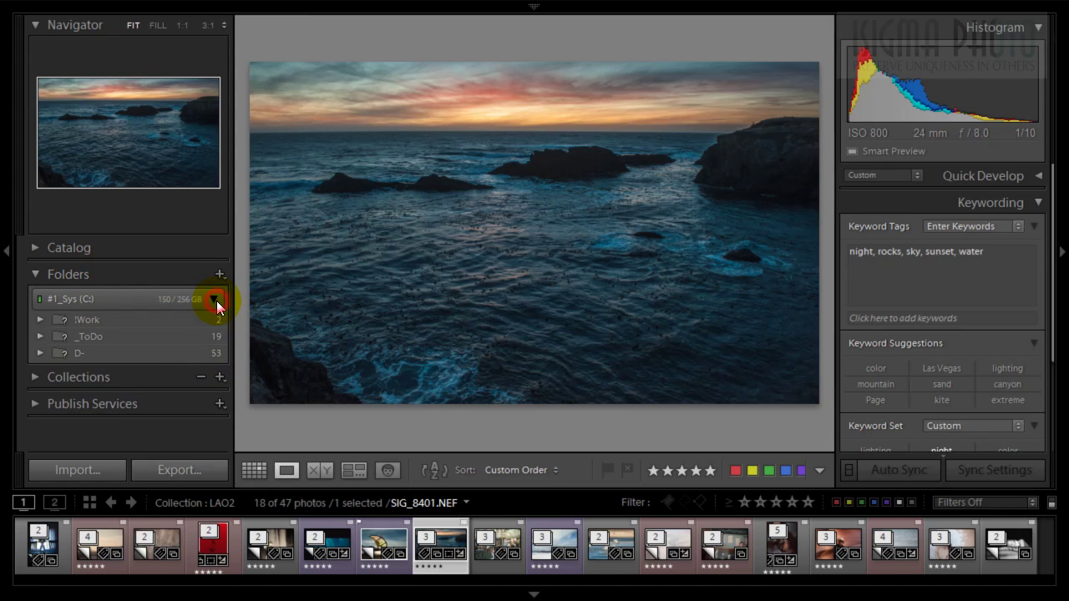
pyautogui.click(216, 301)
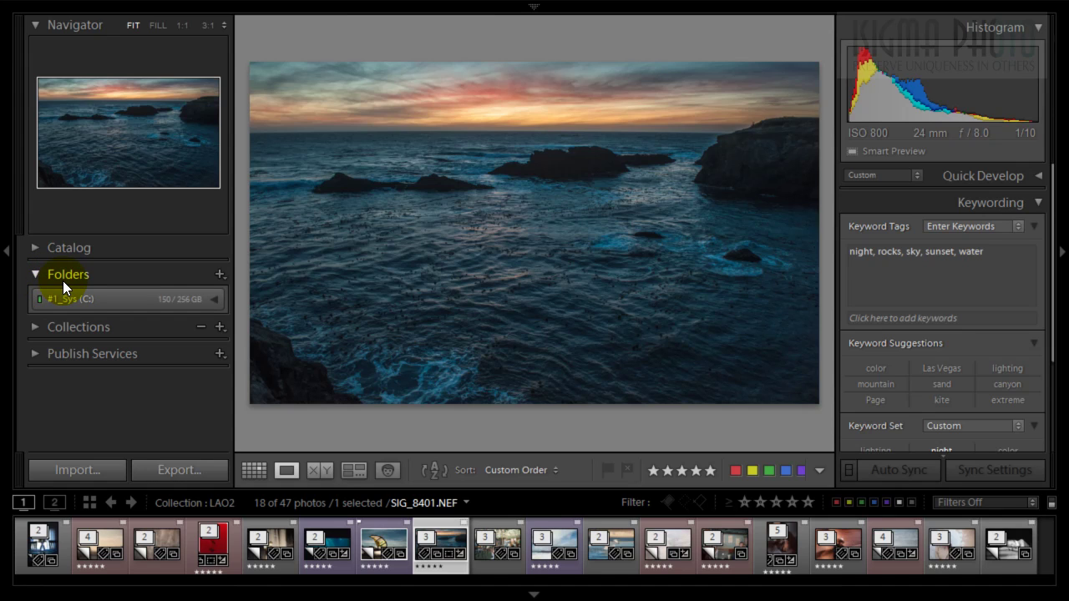
pyautogui.hotkey('shift', 'Home')
pyautogui.moveTo(175, 302)
pyautogui.click(210, 299)
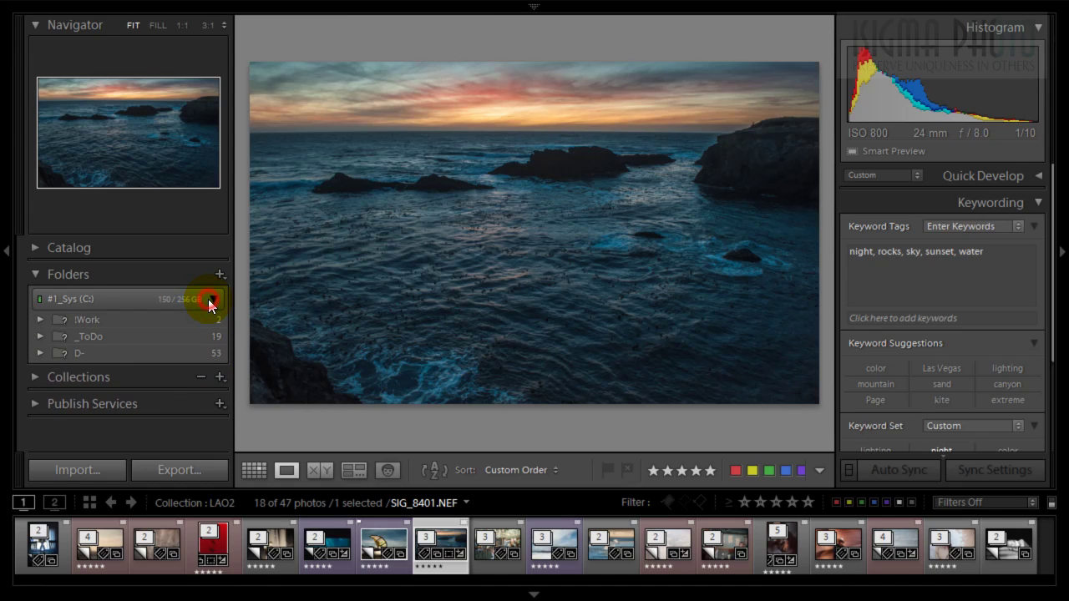
pyautogui.click(208, 299)
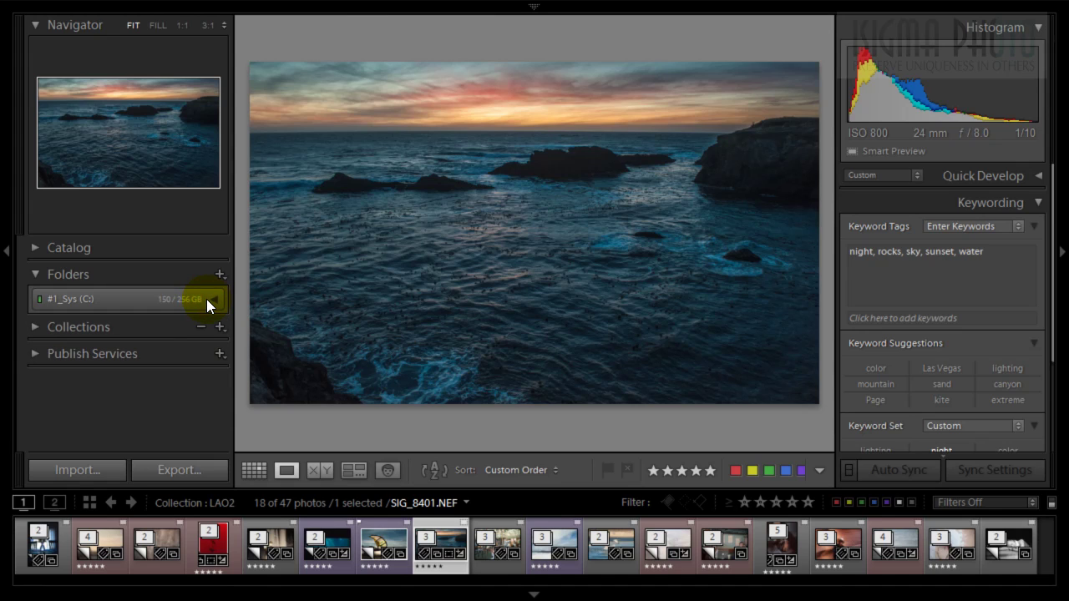
pyautogui.click(38, 273)
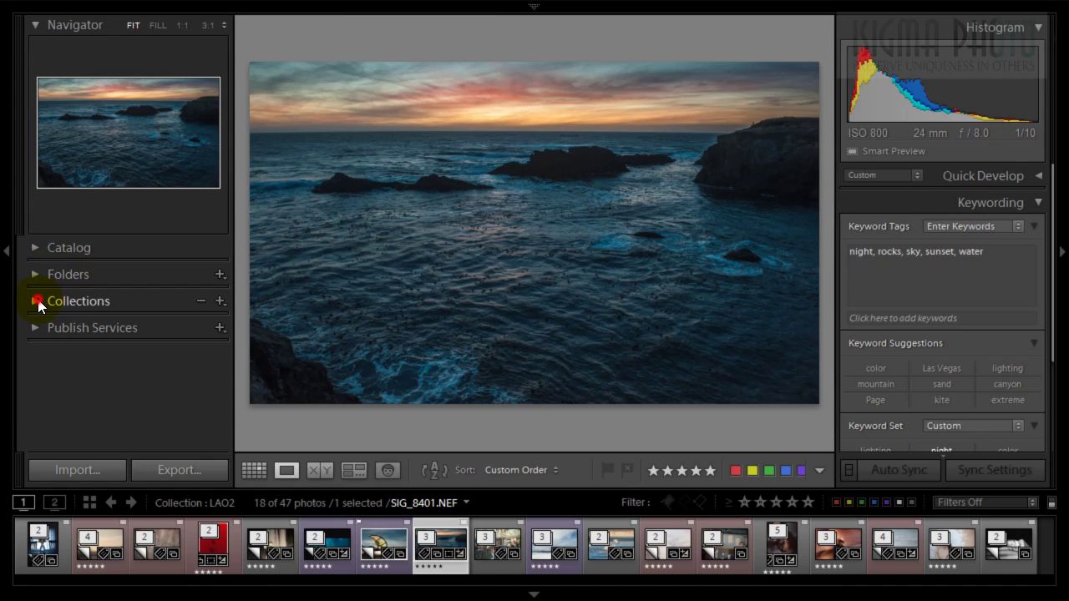
# Examine the collection sets under Collections and the available Publish Services, collapsing each section again
pyautogui.click(38, 301)
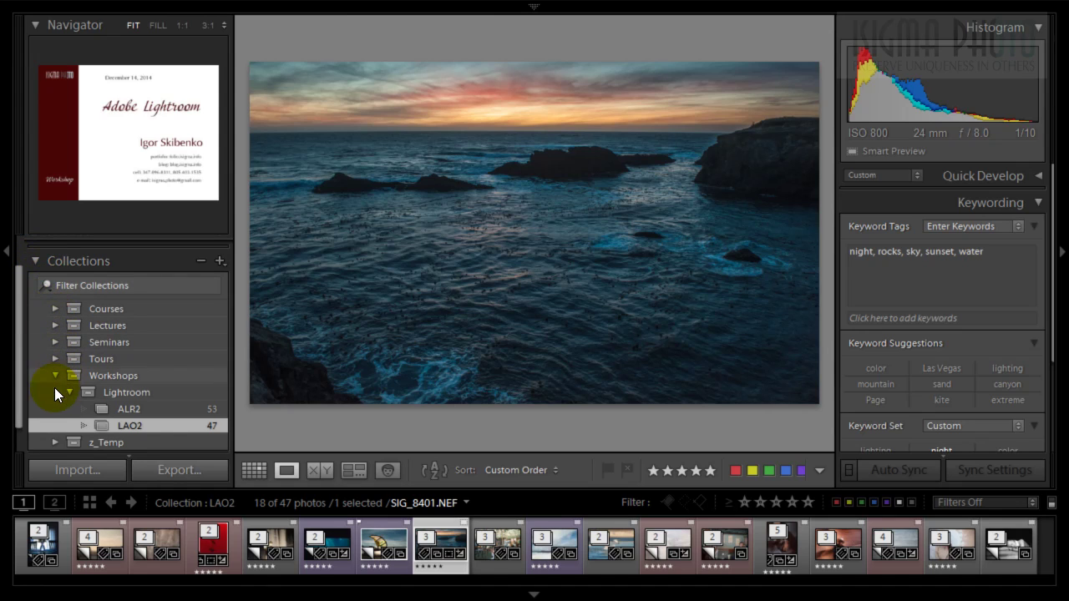
pyautogui.click(36, 258)
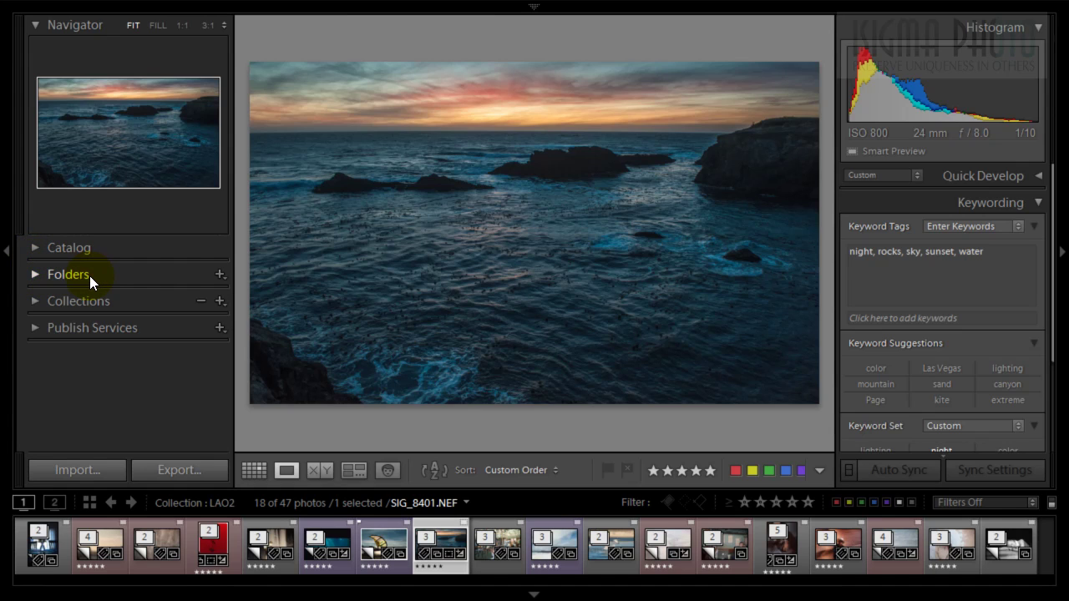
pyautogui.click(36, 328)
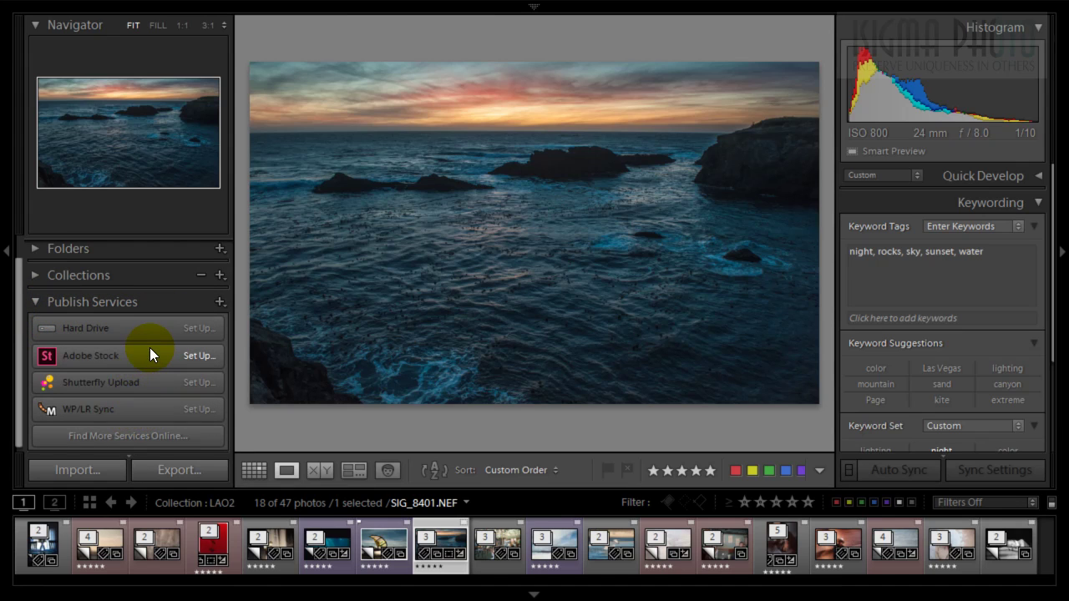
pyautogui.click(38, 302)
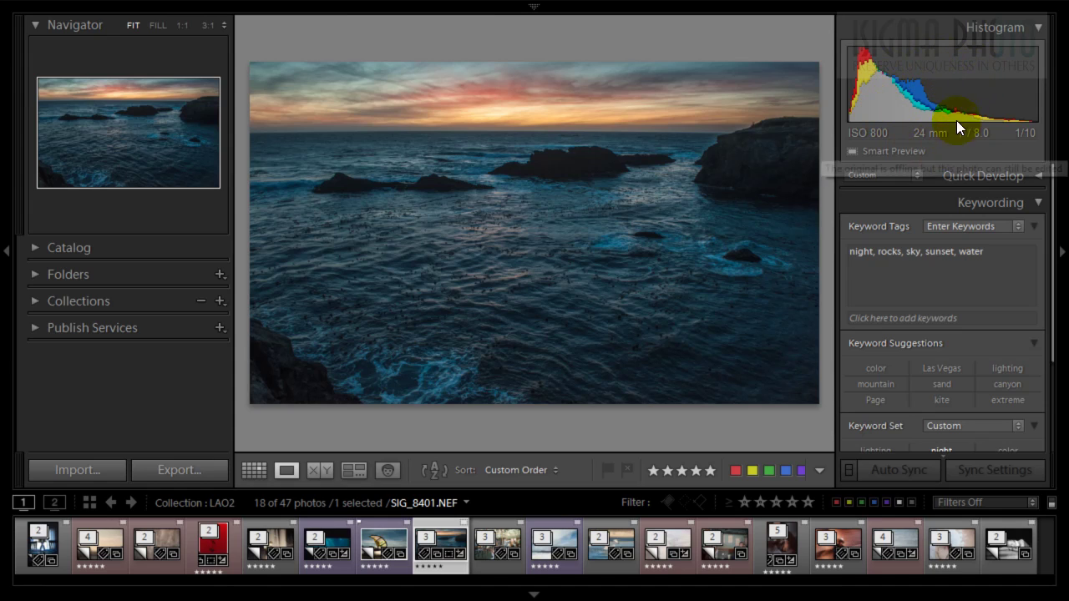
# Look through the Quick Develop controls, and leave both Quick Develop and Keywording collapsed
pyautogui.click(1038, 177)
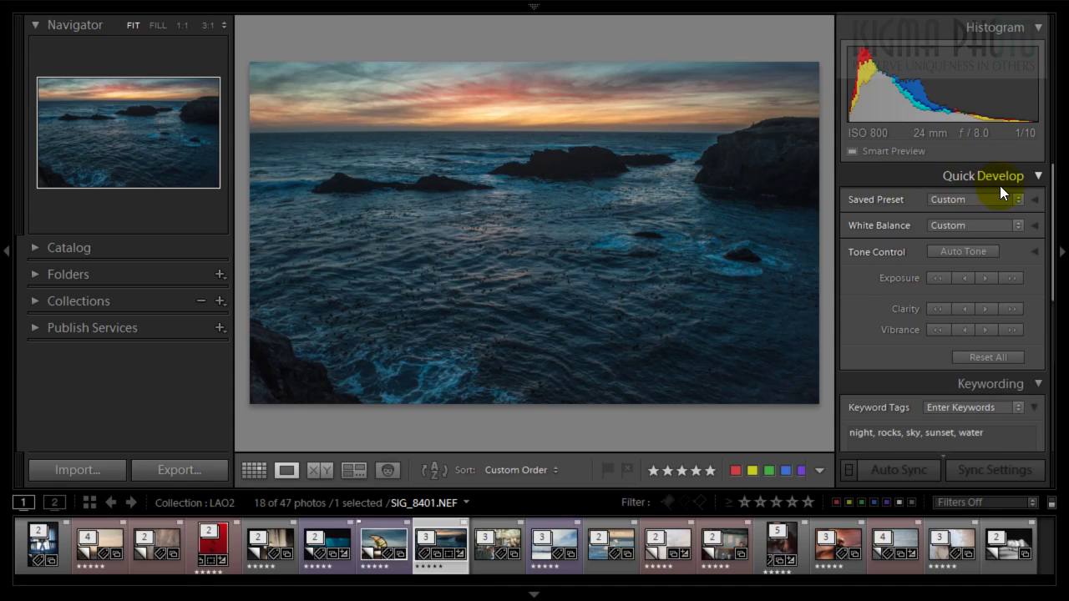
pyautogui.click(1026, 175)
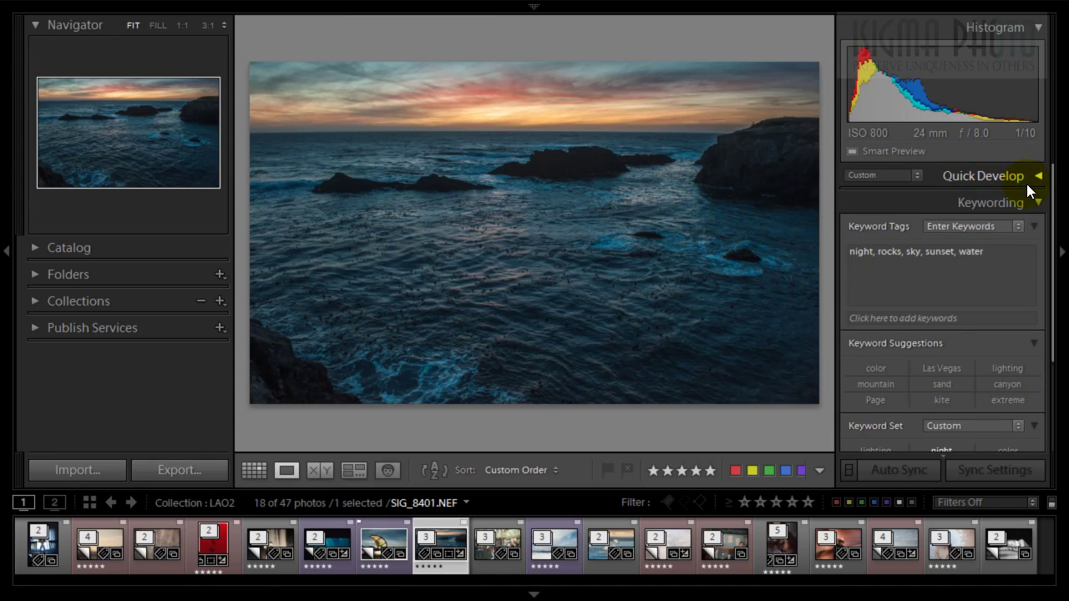
pyautogui.click(1037, 204)
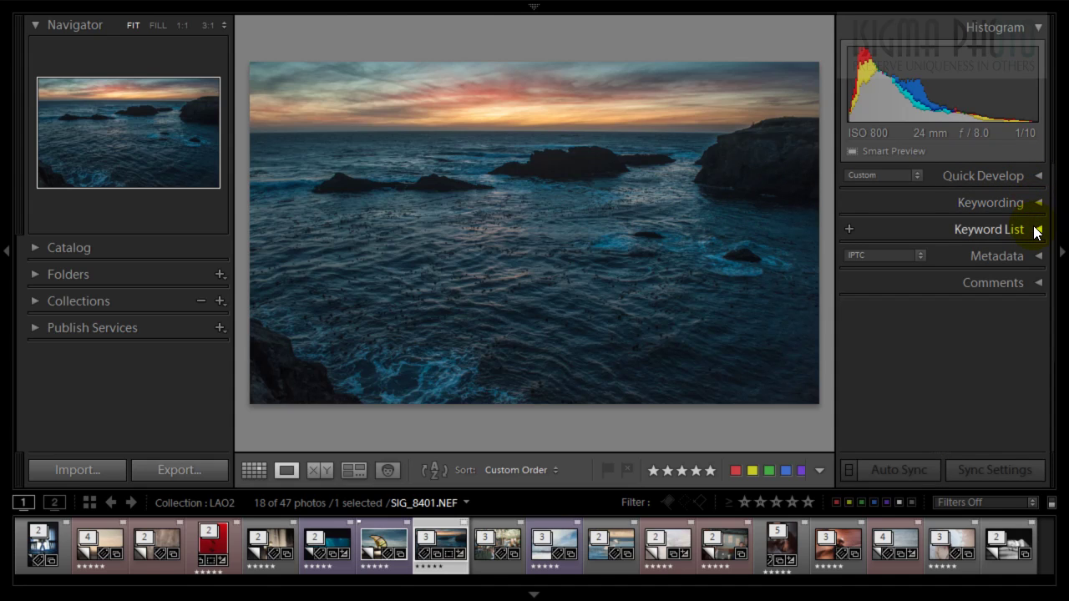
# Expand the Keyword List and the Keywording section for viewing, collapsing each one again
pyautogui.click(1035, 230)
pyautogui.click(1038, 178)
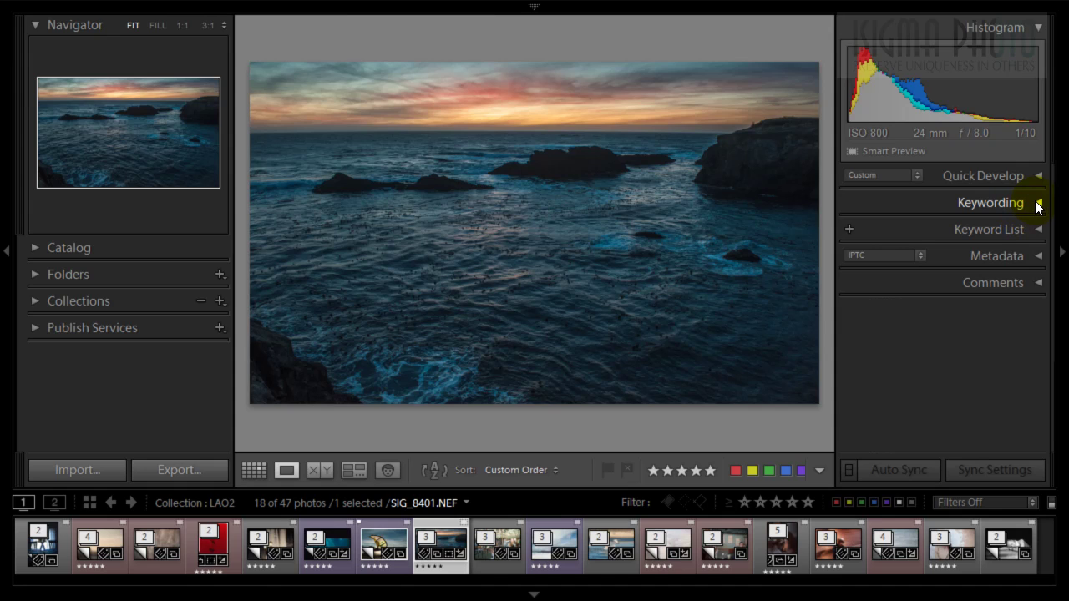
pyautogui.click(1037, 205)
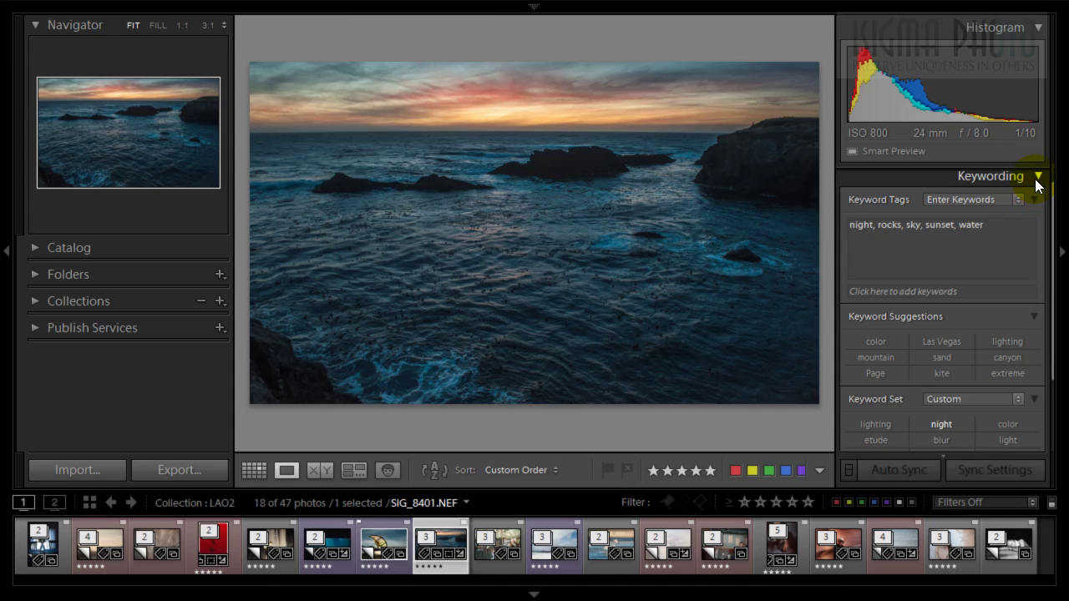
pyautogui.click(1036, 177)
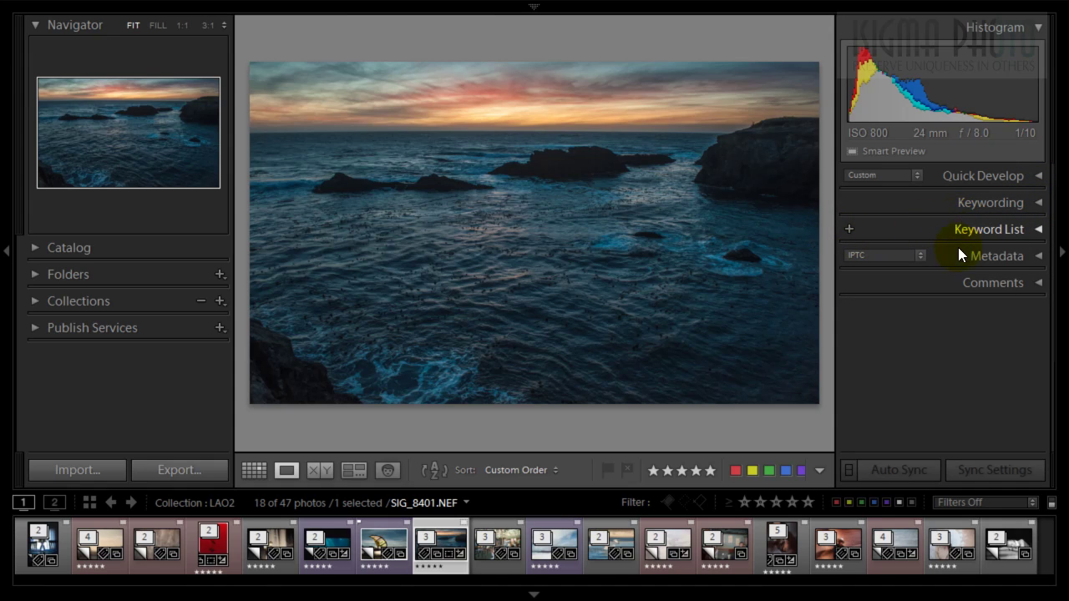
# Expand the Metadata section, switch its view to EXIF and examine the photo's file and camera data
pyautogui.click(1038, 256)
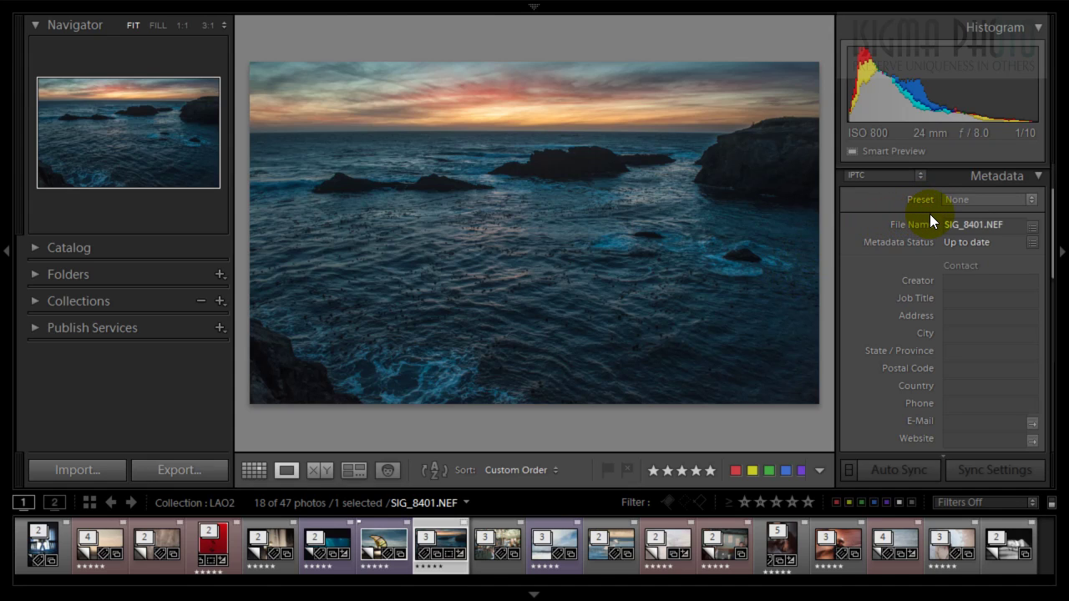
pyautogui.scroll(2, 899, 216)
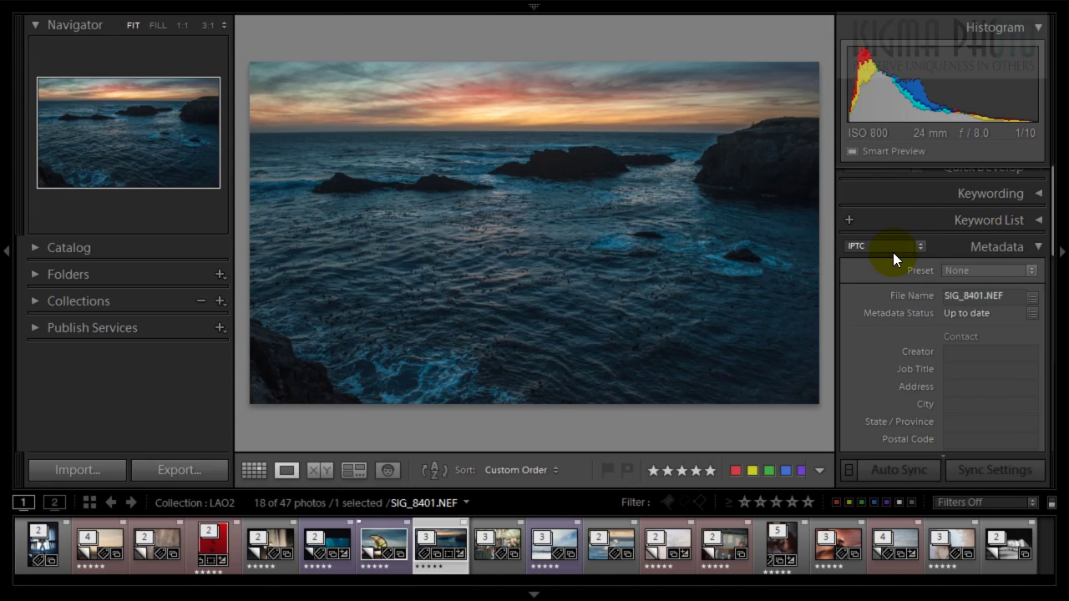
pyautogui.click(891, 247)
pyautogui.click(843, 319)
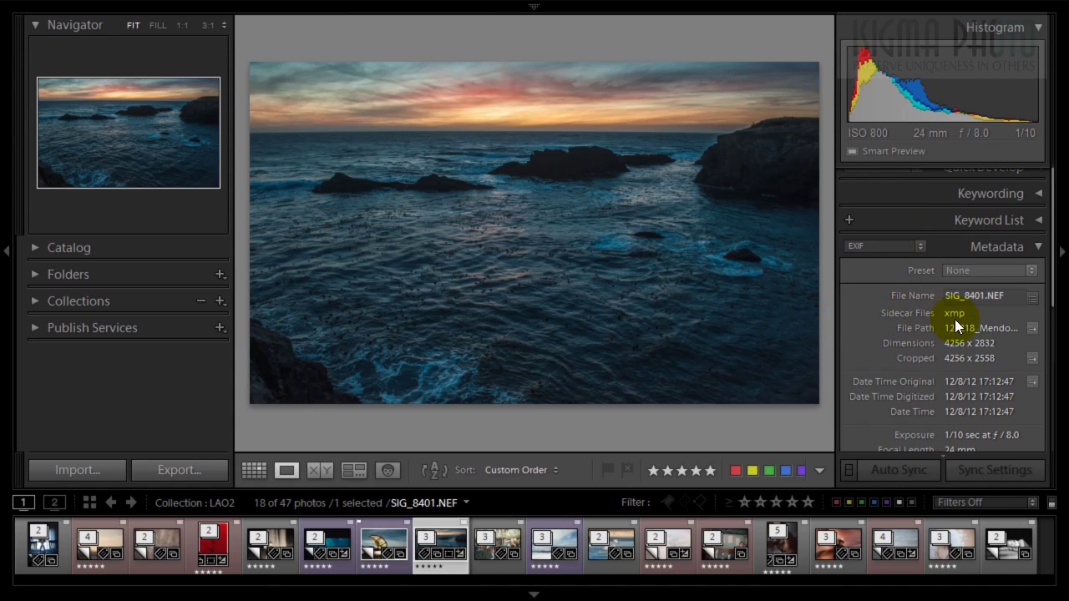
pyautogui.scroll(-5, 983, 326)
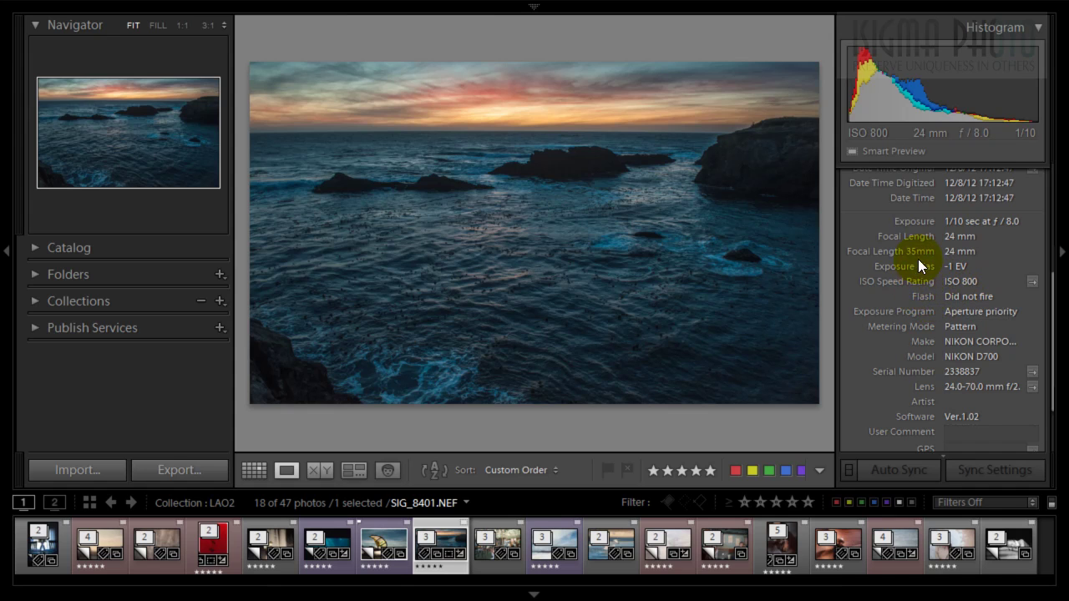
pyautogui.scroll(5, 924, 246)
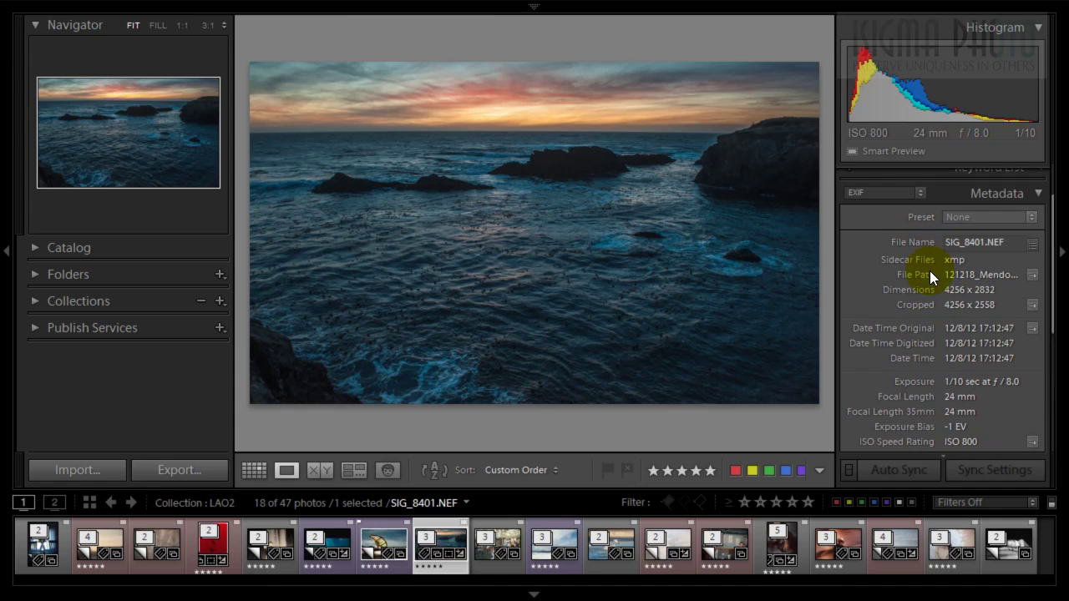
# Return the Metadata view to IPTC, and leave both Metadata and Comments collapsed after viewing them
pyautogui.click(892, 194)
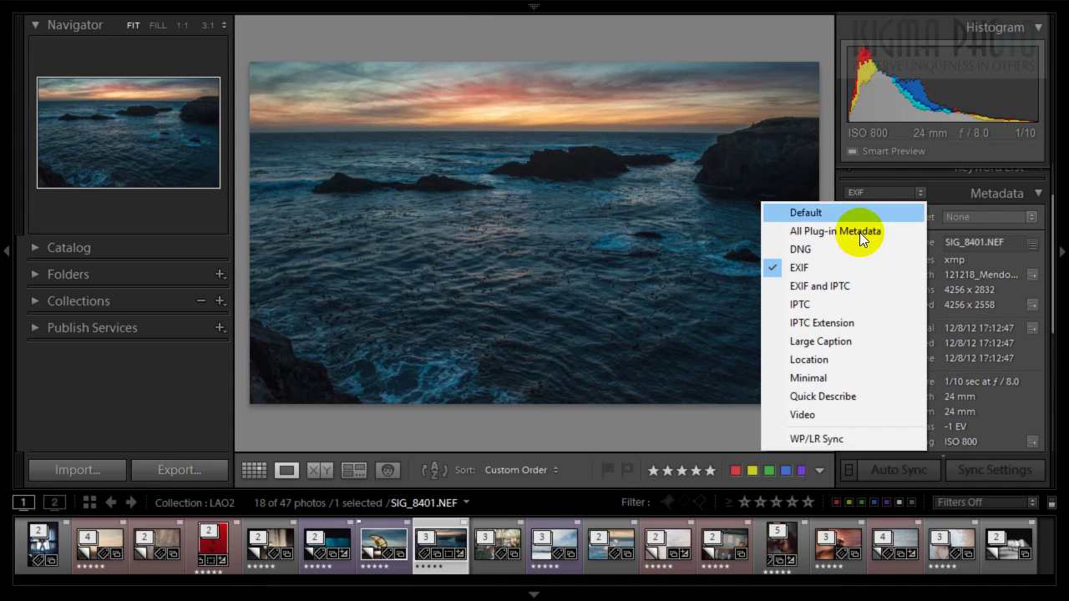
pyautogui.click(837, 299)
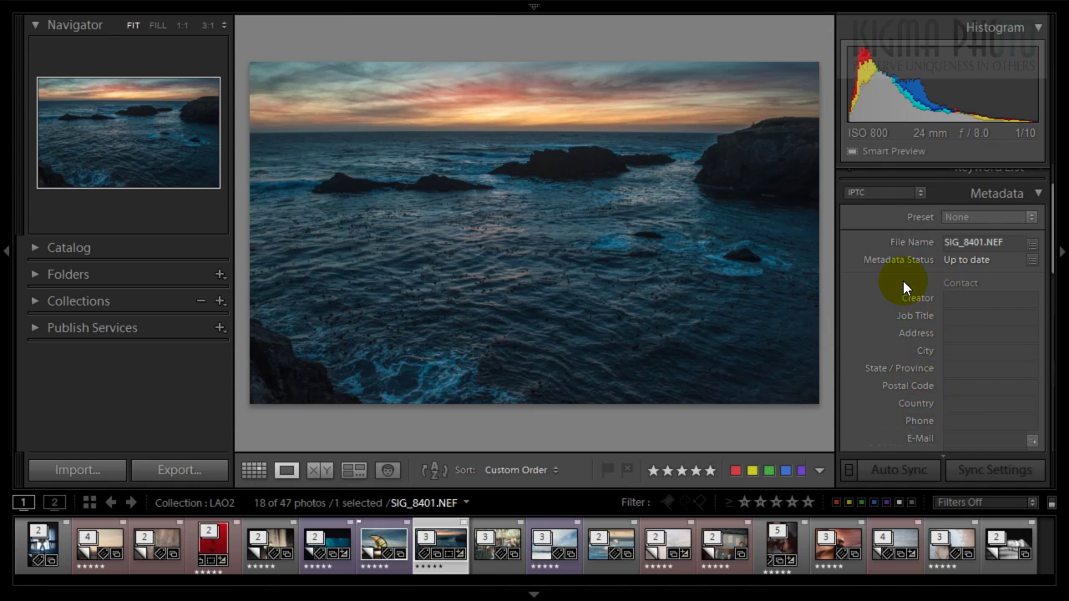
pyautogui.click(1036, 195)
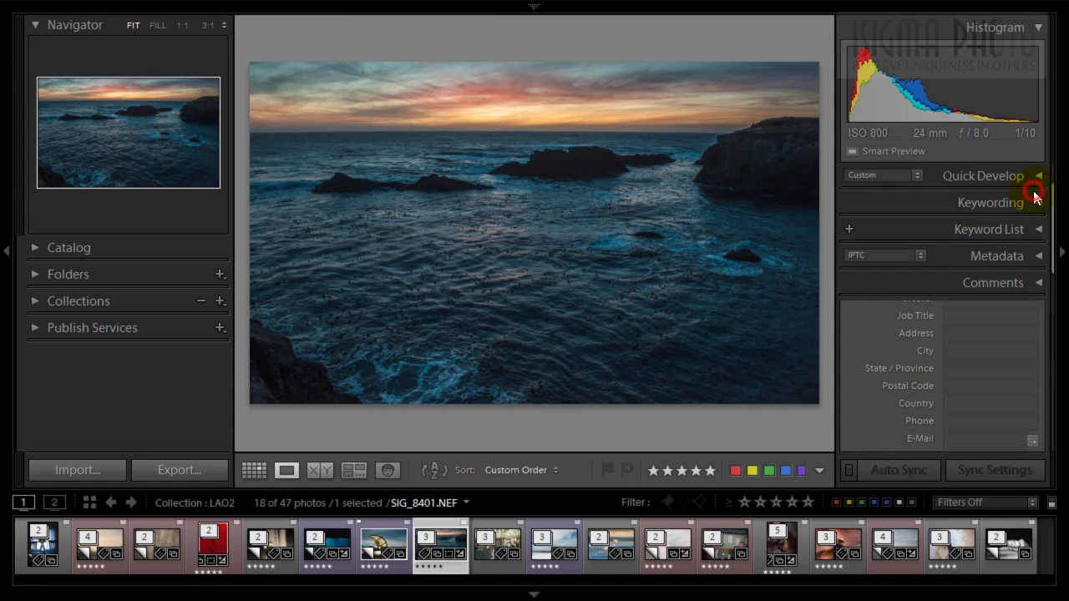
pyautogui.click(1025, 284)
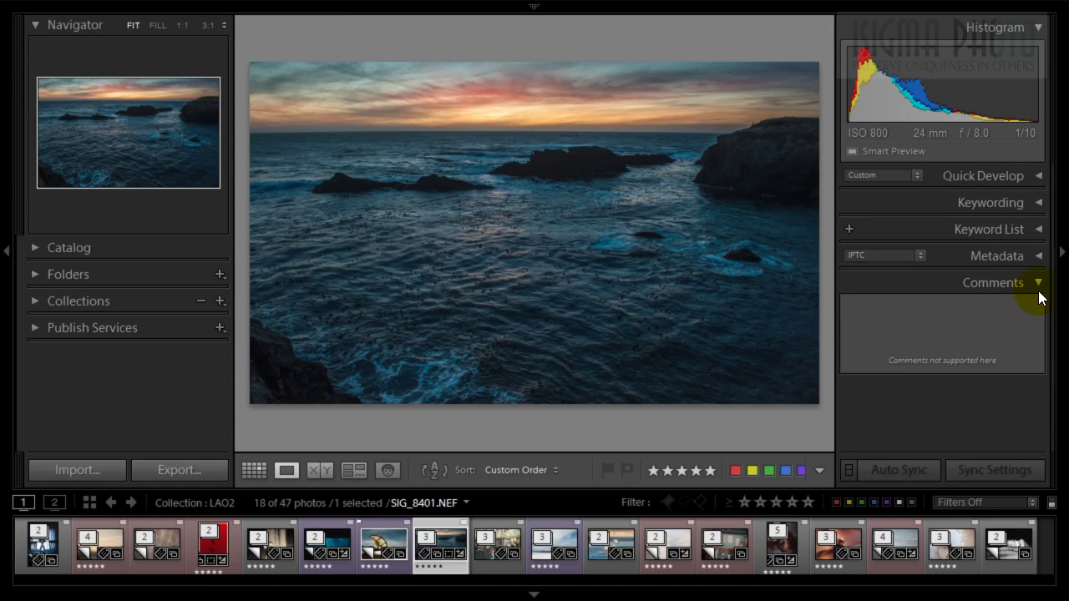
pyautogui.click(1038, 285)
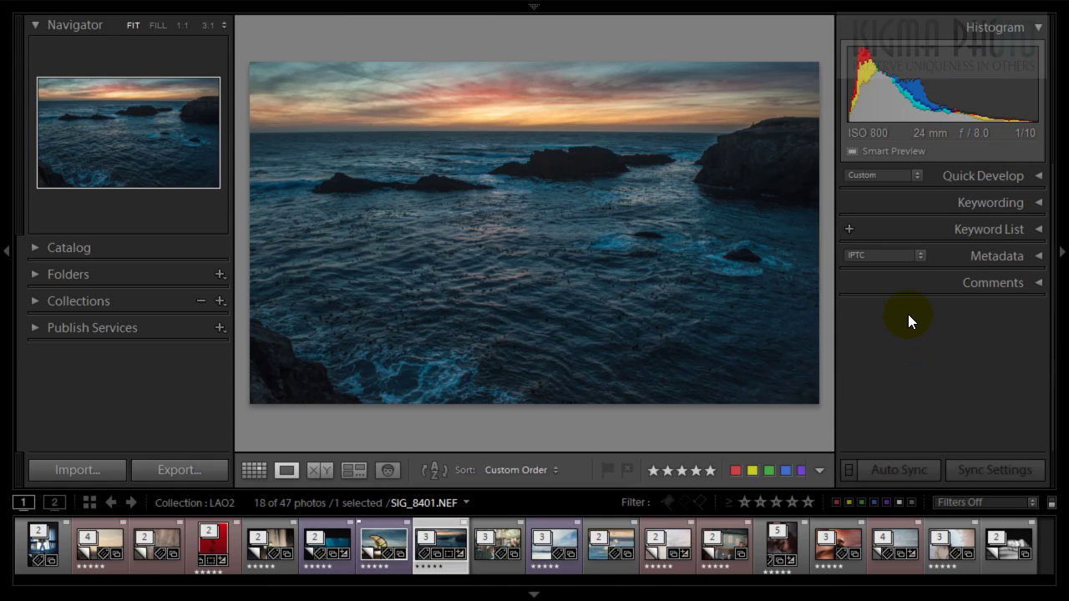
# Turn on Solo Mode for the Quick Develop-to-Comments sections and try it by alternating between Keywording and Quick Develop, leaving Keywording open
pyautogui.rightClick(913, 321)
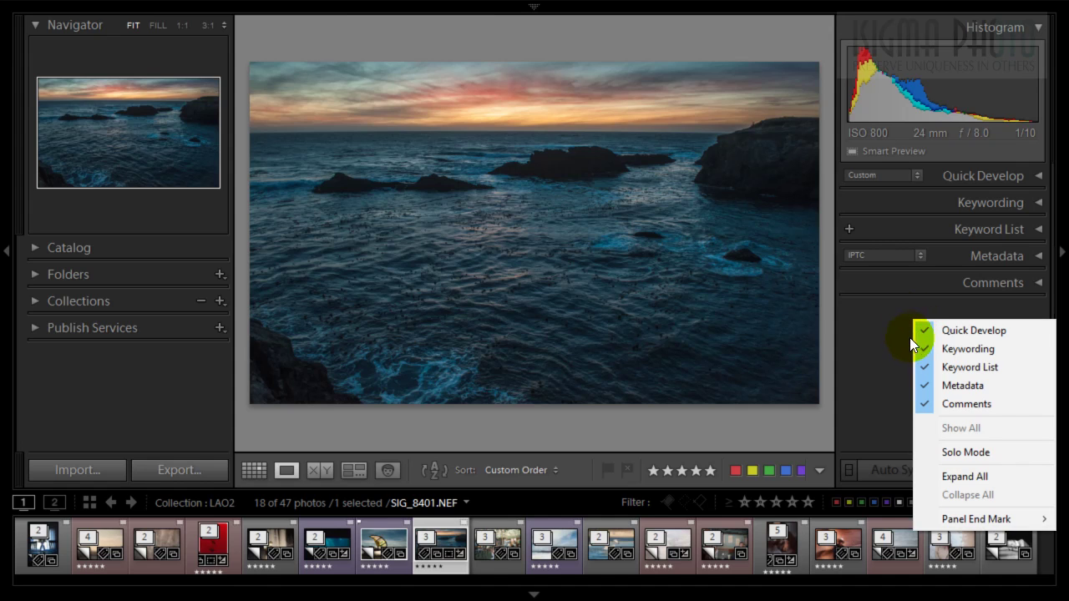
pyautogui.click(936, 450)
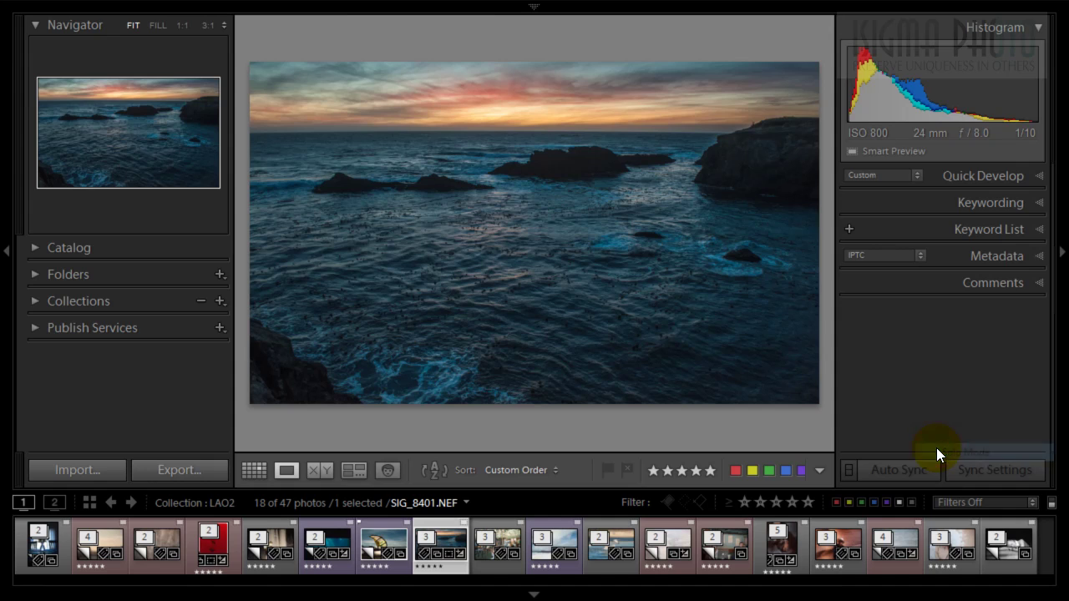
pyautogui.click(1034, 204)
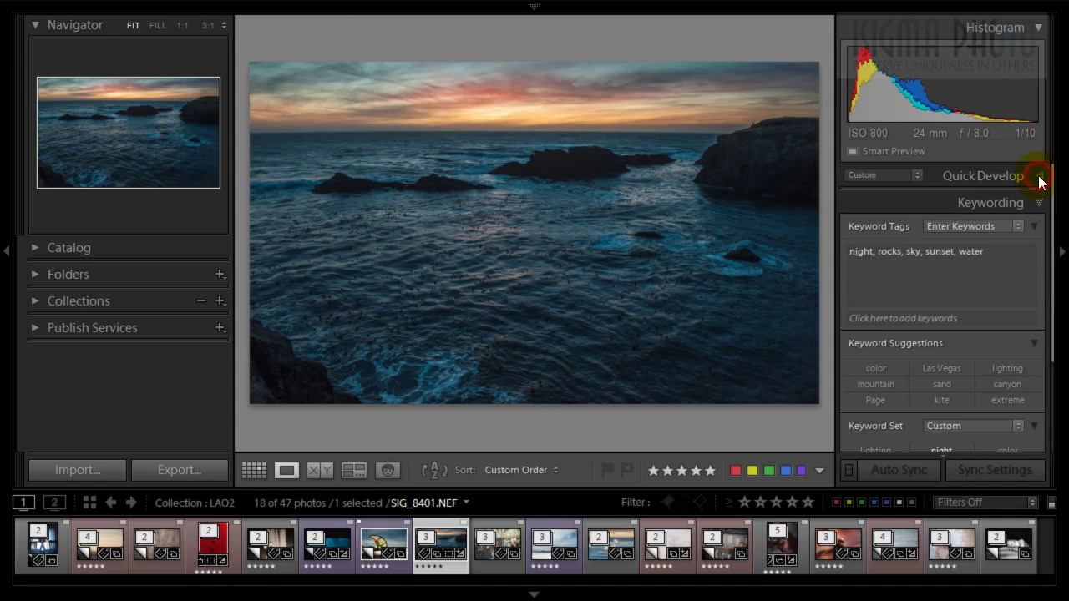
pyautogui.click(1037, 177)
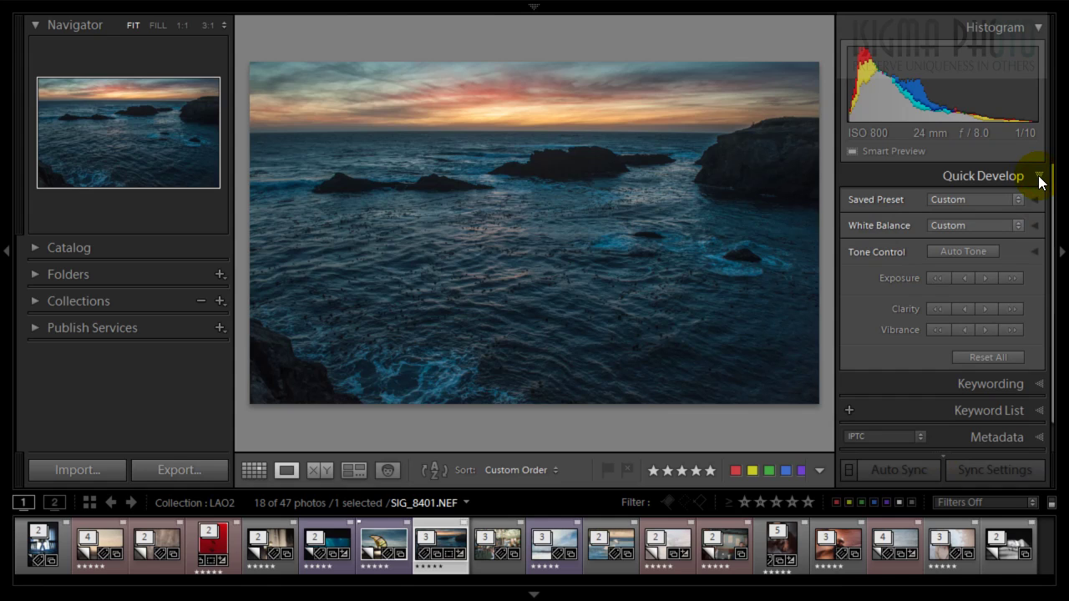
pyautogui.click(1039, 385)
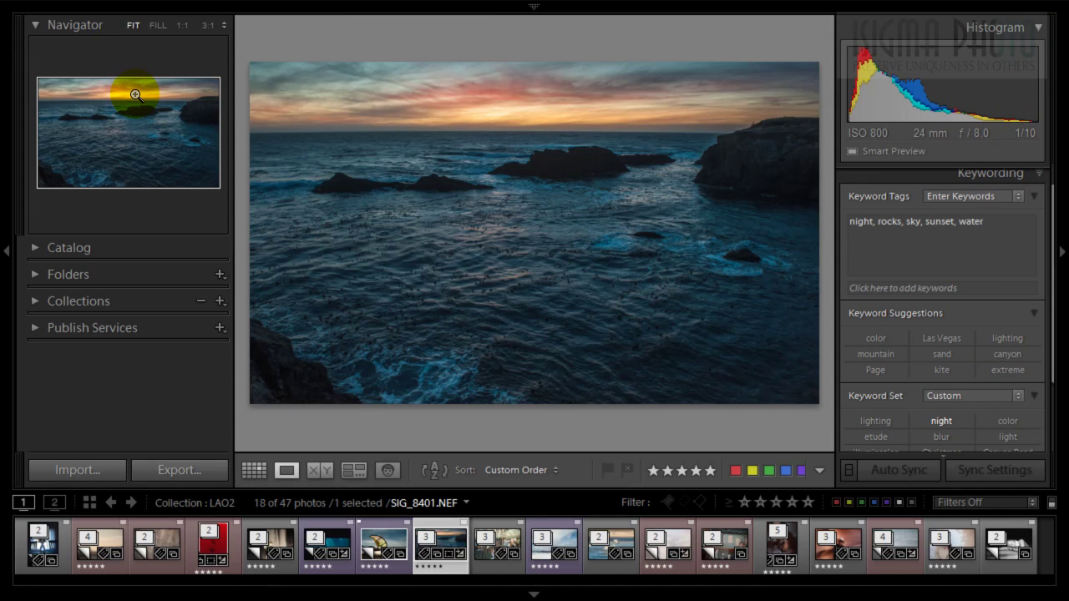
# Collapse and re-expand the Histogram, and turn on Solo Mode for the Catalog, Folders, Collections and Publish Services sections
pyautogui.click(1040, 31)
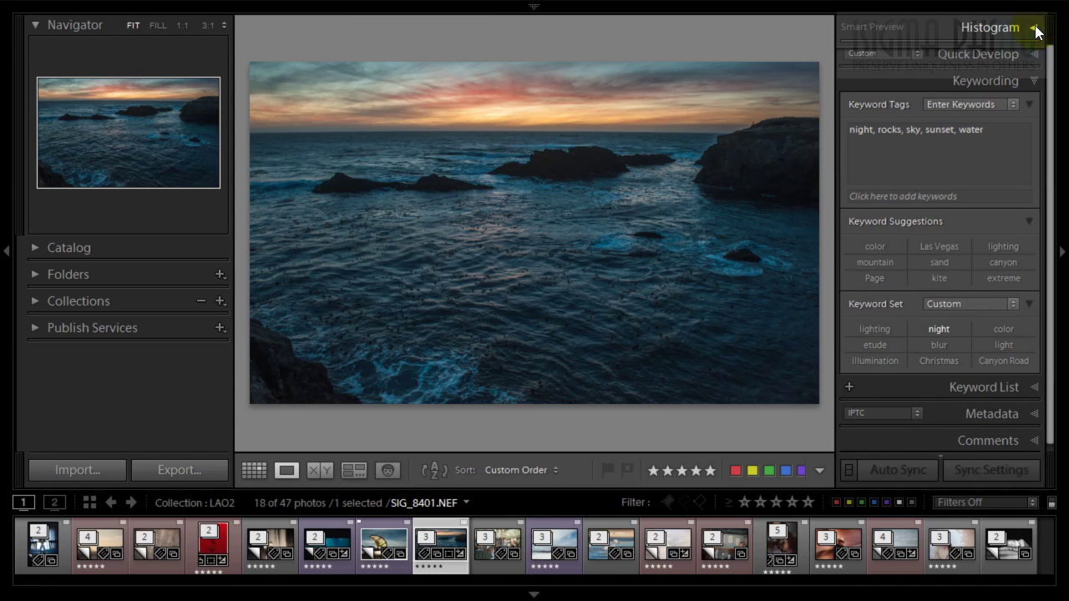
pyautogui.click(1038, 28)
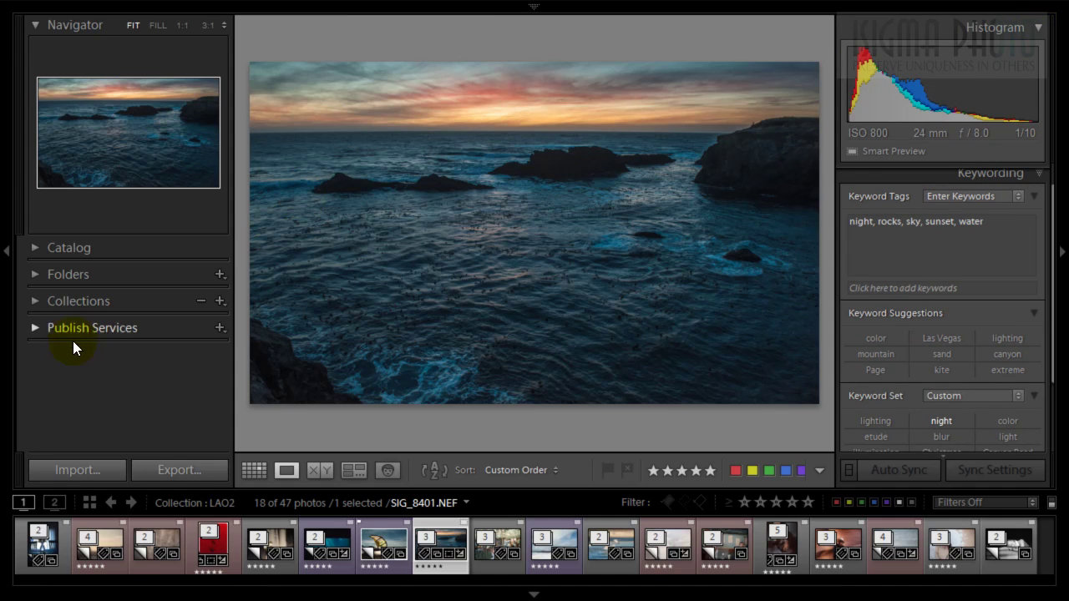
pyautogui.rightClick(90, 369)
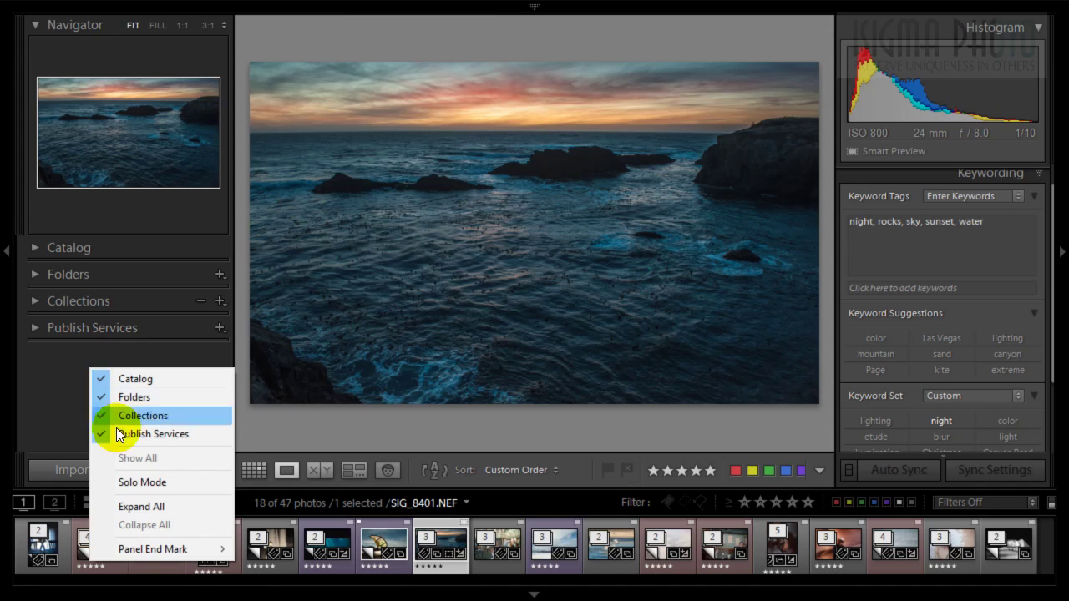
pyautogui.click(135, 482)
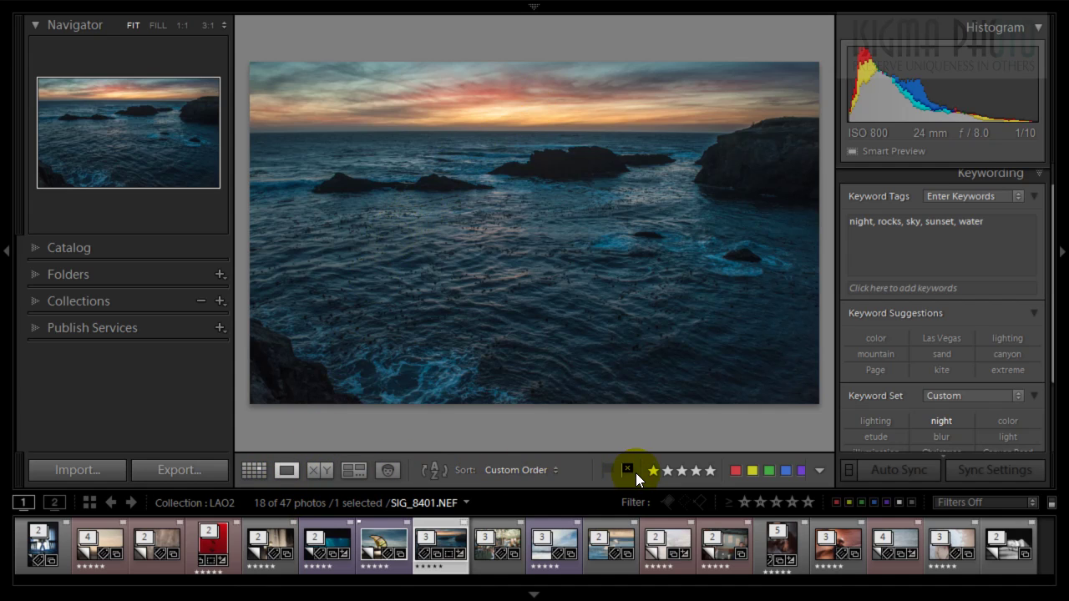
# Hide and restore the toolbar beneath the photo twice
pyautogui.press('t')
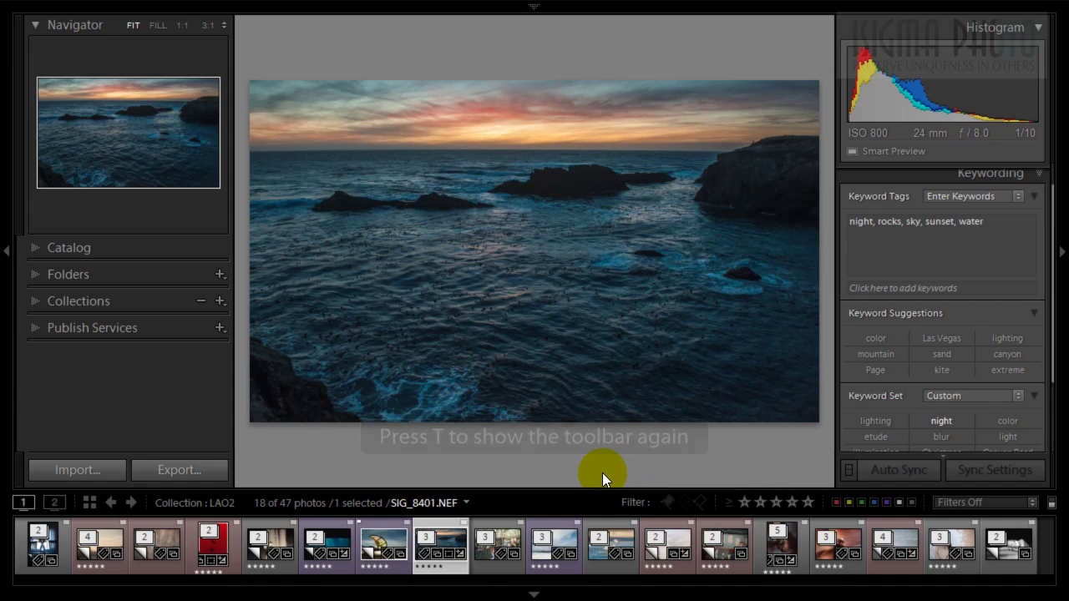
pyautogui.press('t')
pyautogui.press('t')
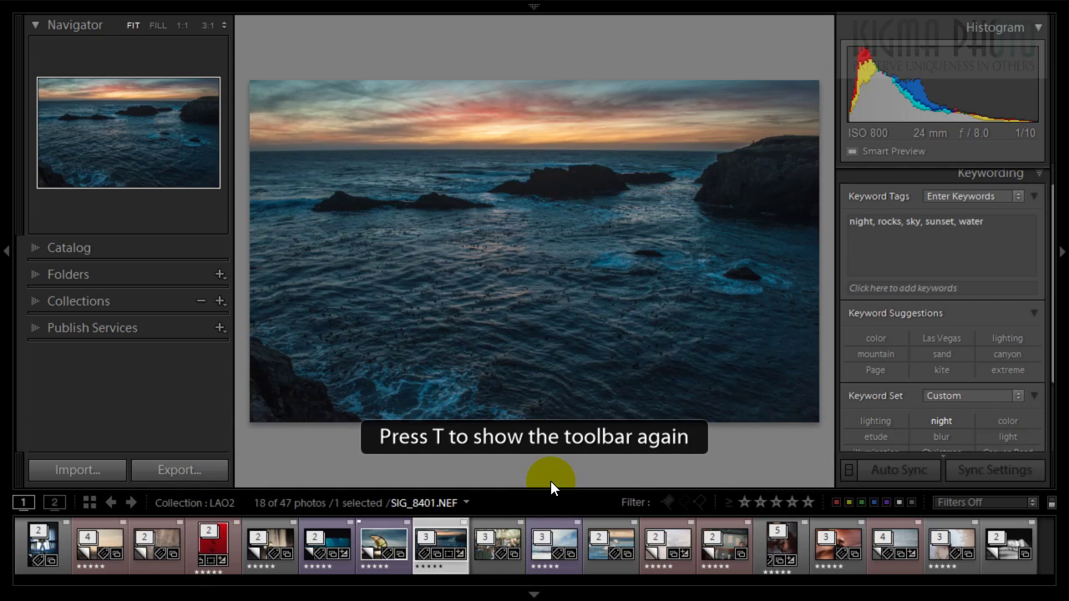
pyautogui.press('t')
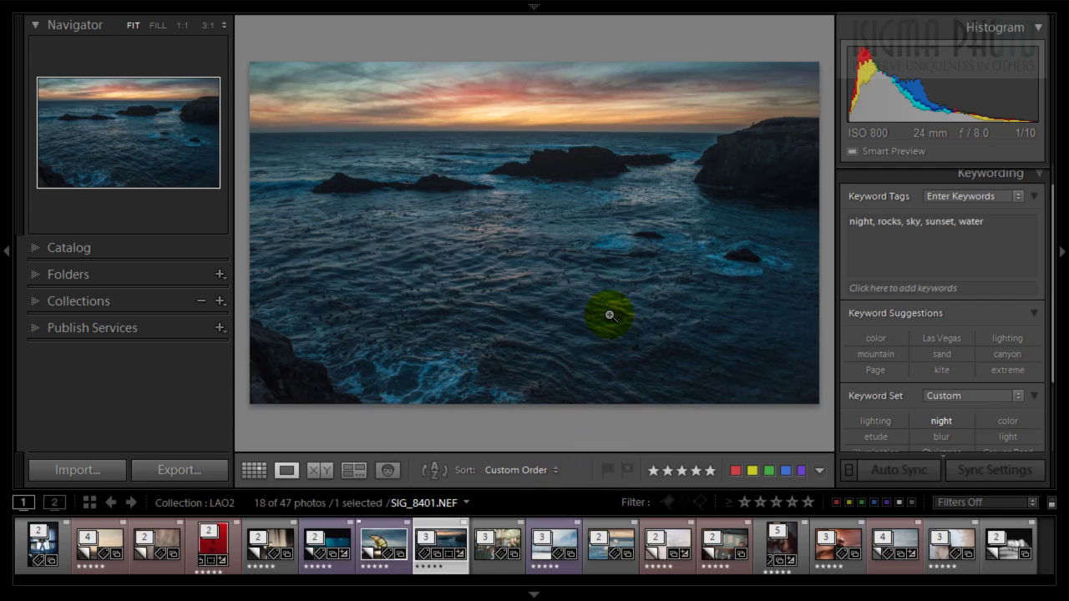
# View the collection in Grid view, return to Loupe view and zoom the seascape photo in and out
pyautogui.press('g')
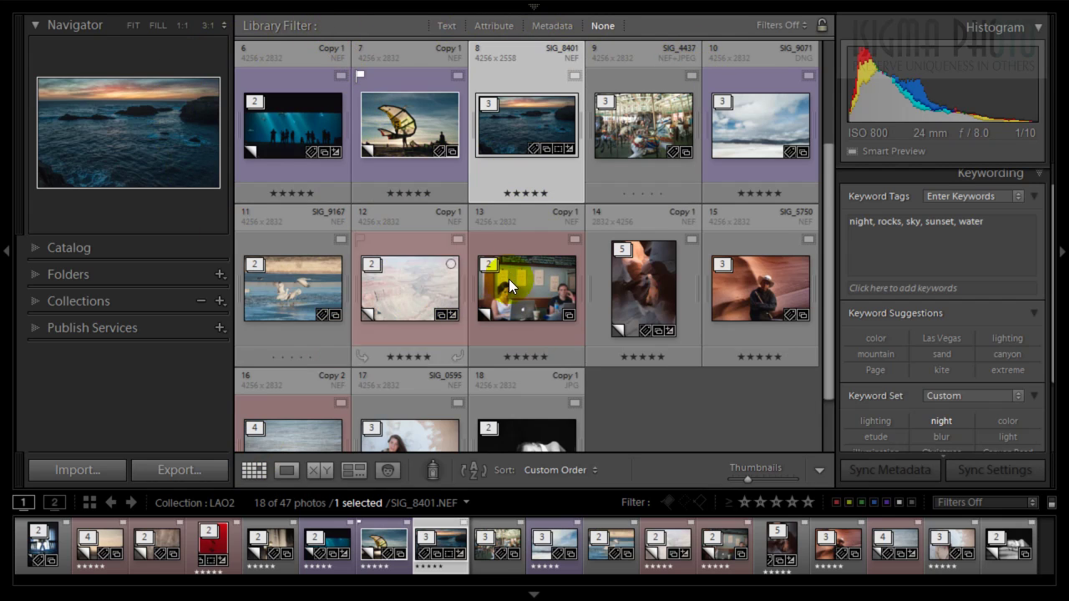
pyautogui.click(283, 471)
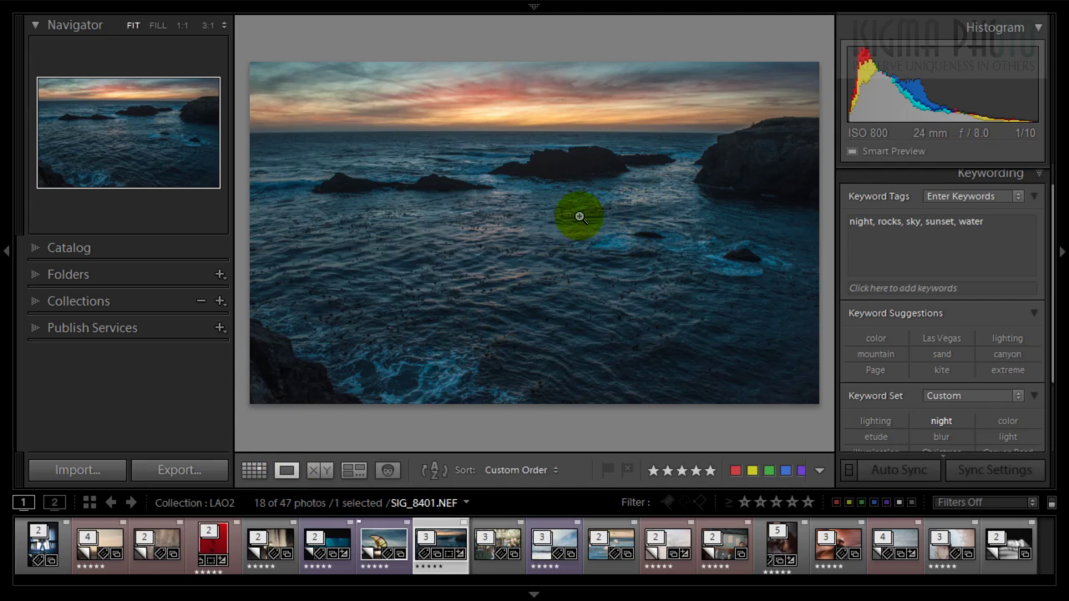
pyautogui.click(551, 213)
pyautogui.click(552, 213)
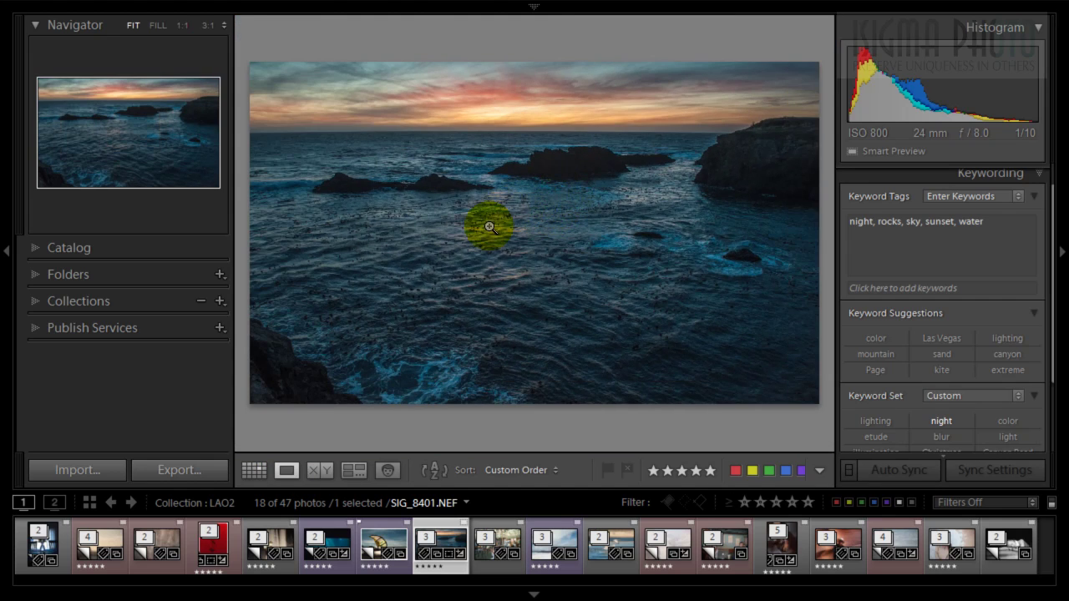
# View the seascape and kite photos in Compare view and Survey view, and return to Loupe view
pyautogui.click(318, 468)
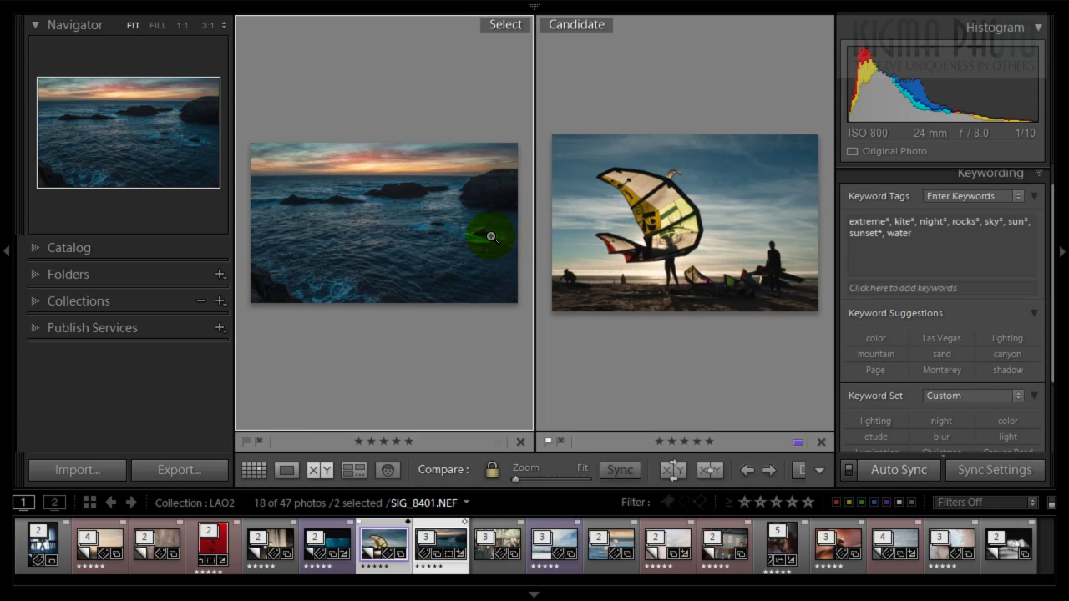
pyautogui.click(350, 471)
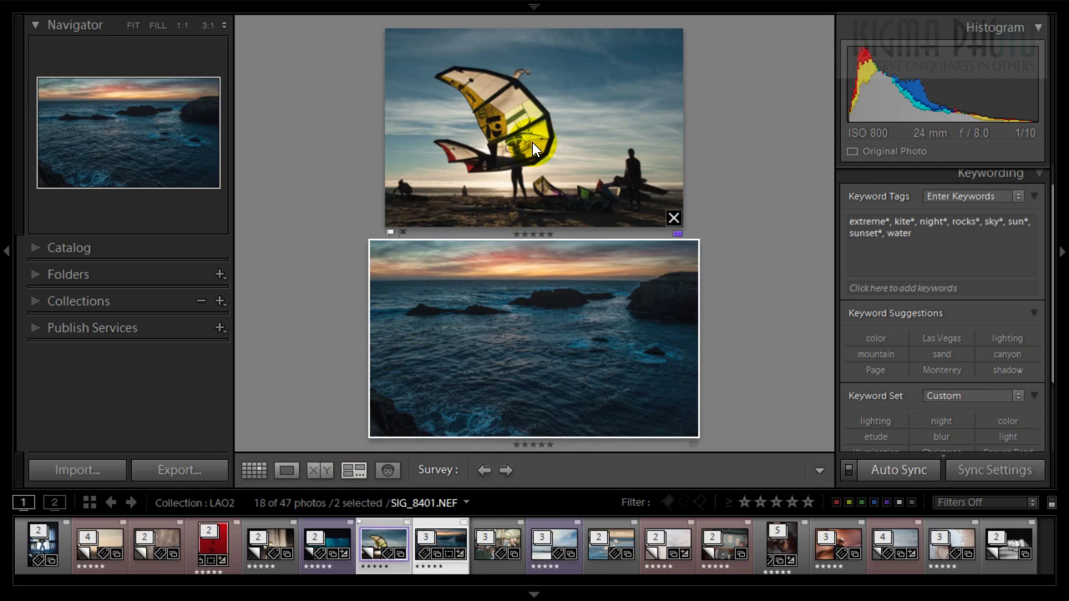
pyautogui.click(589, 105)
pyautogui.click(556, 351)
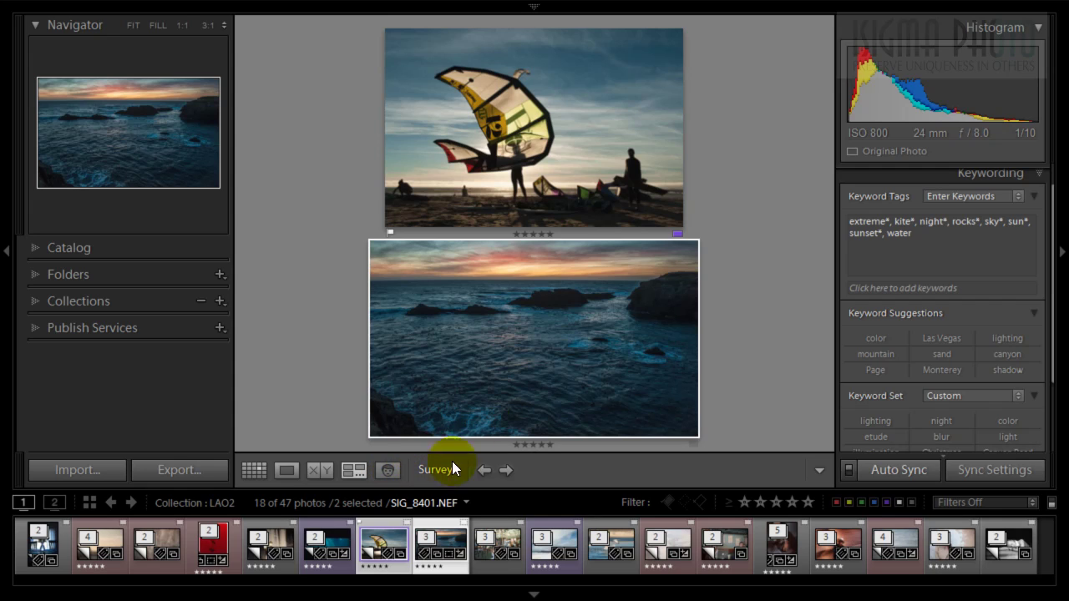
pyautogui.click(287, 472)
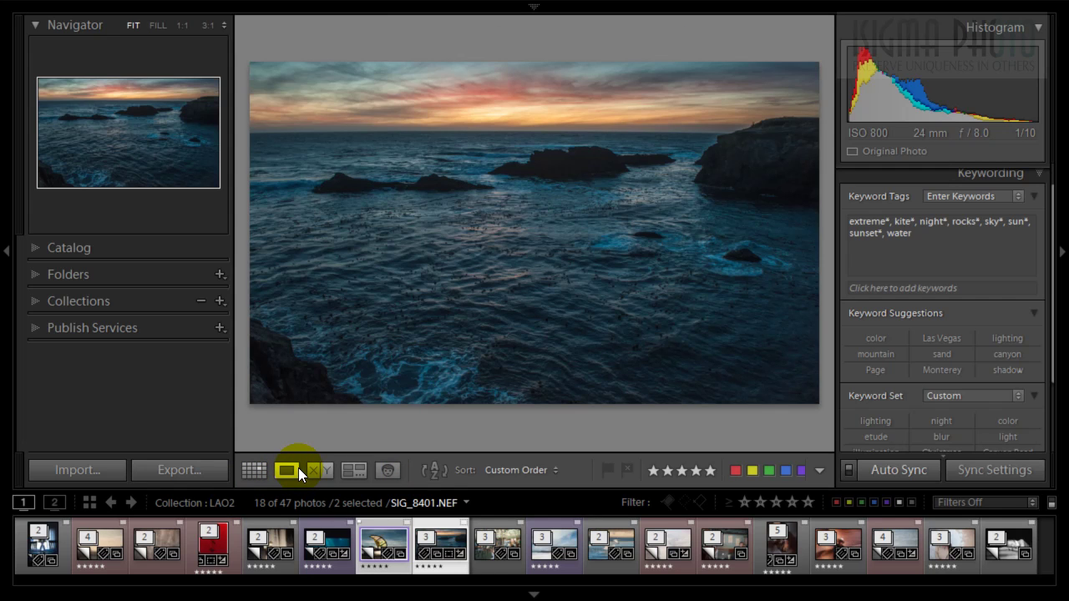
# Enlarge the filmstrip, check the kite and seascape thumbnails in it, and reduce it to a medium height
pyautogui.click(117, 534)
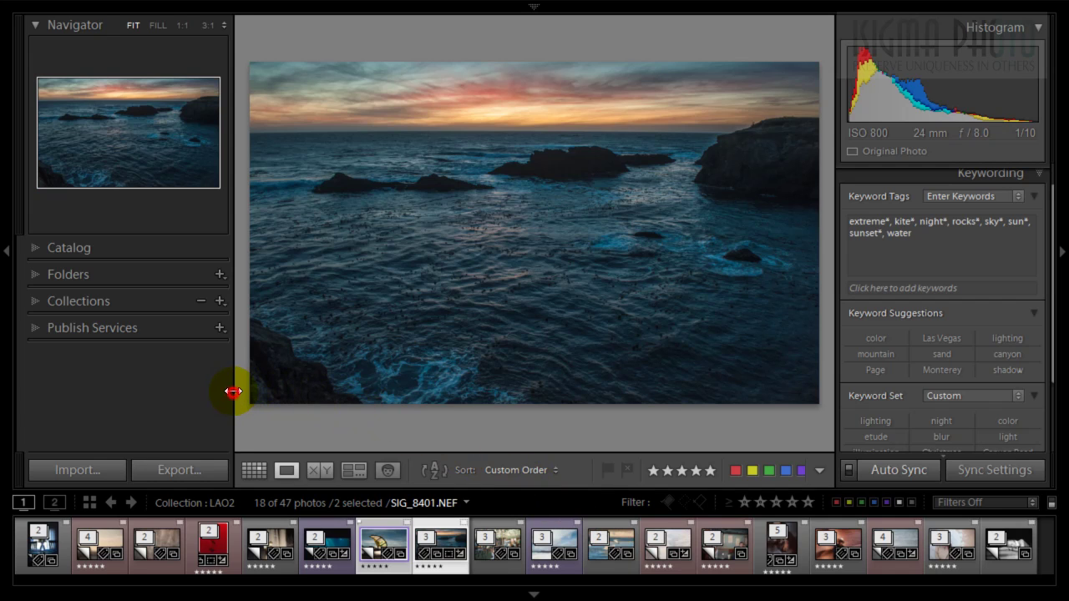
pyautogui.moveTo(233, 391)
pyautogui.mouseDown()
pyautogui.moveTo(243, 390)
pyautogui.moveTo(228, 383)
pyautogui.mouseUp()
pyautogui.moveTo(539, 490); pyautogui.dragTo(554, 439)
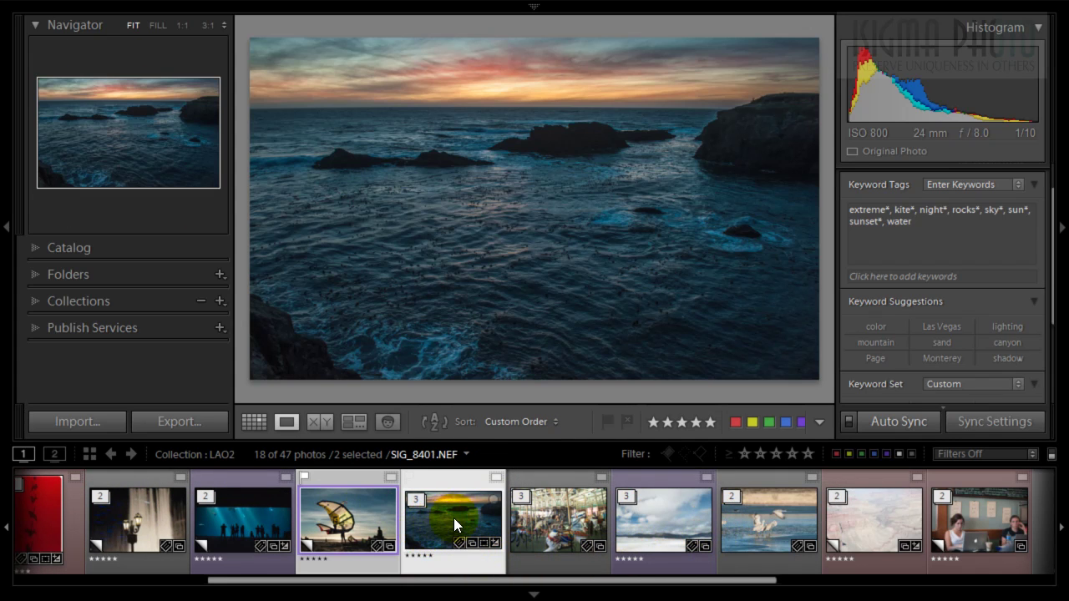
pyautogui.moveTo(453, 518); pyautogui.dragTo(324, 514)
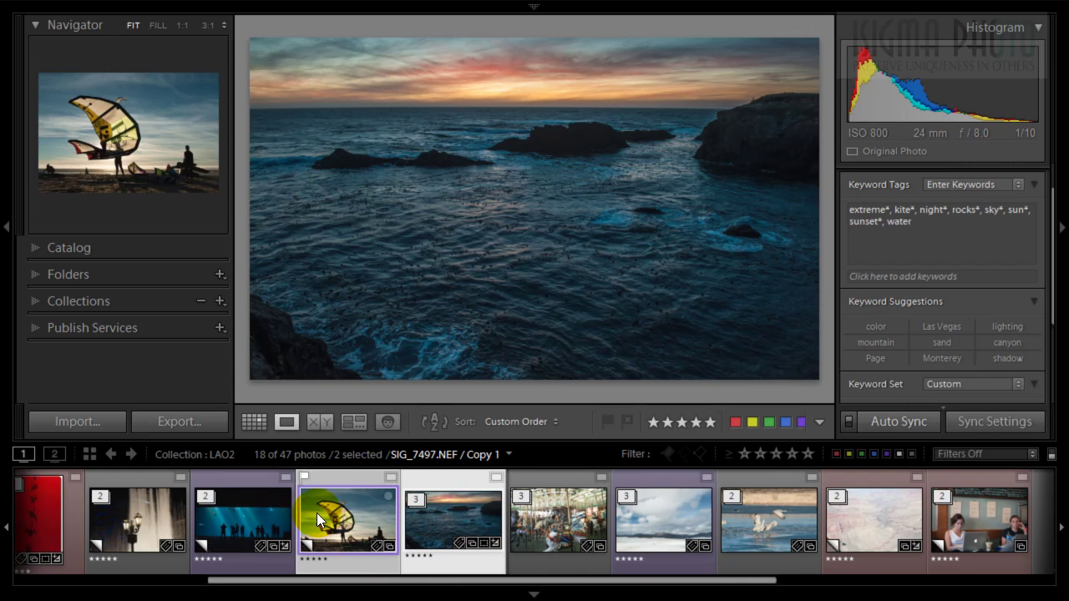
pyautogui.click(455, 526)
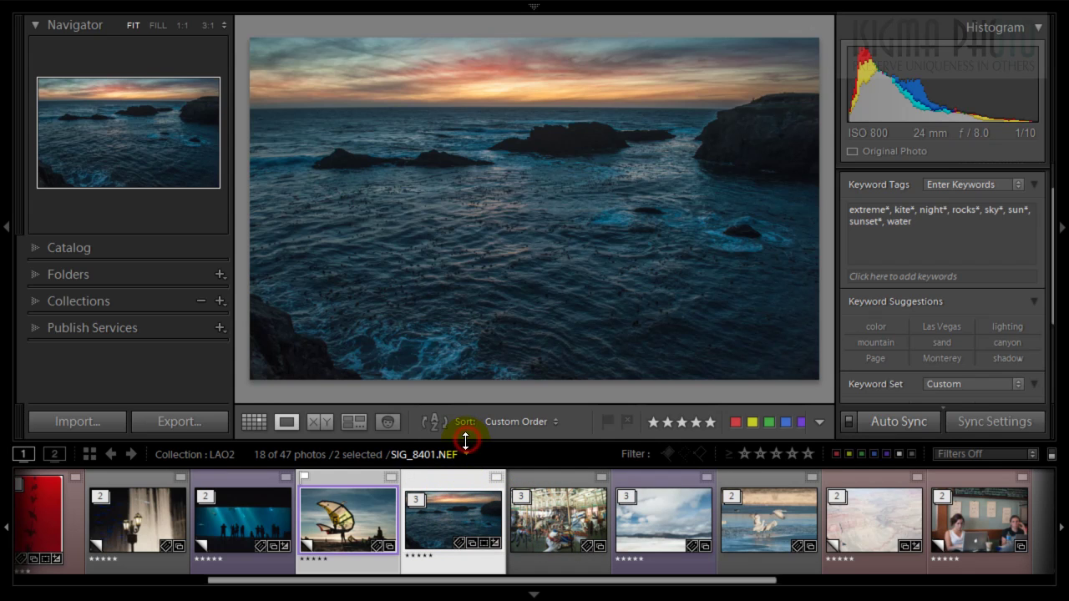
pyautogui.moveTo(466, 438); pyautogui.dragTo(460, 461)
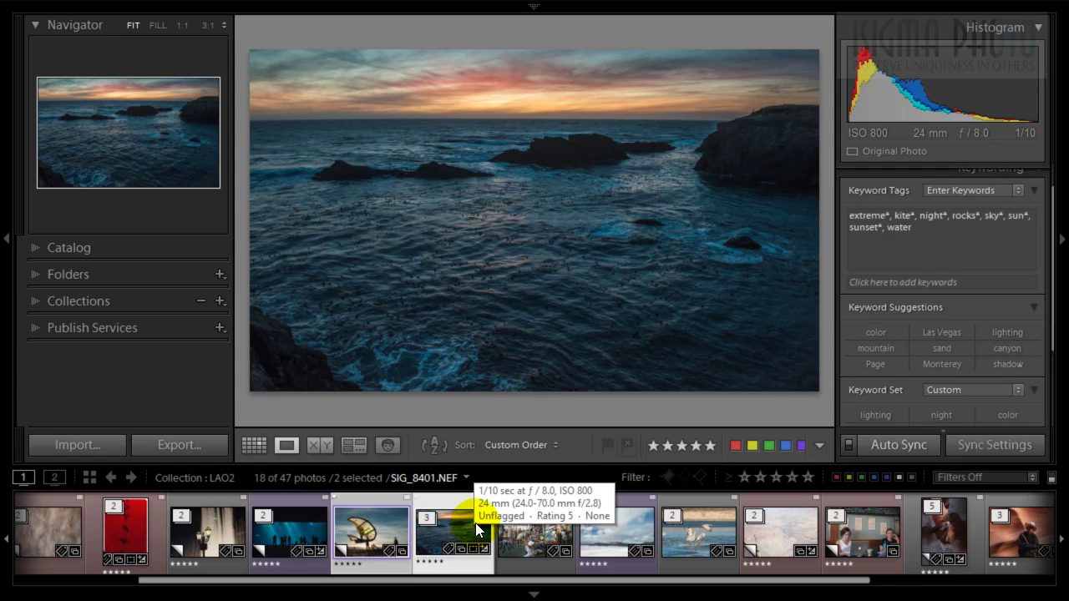
pyautogui.click(41, 476)
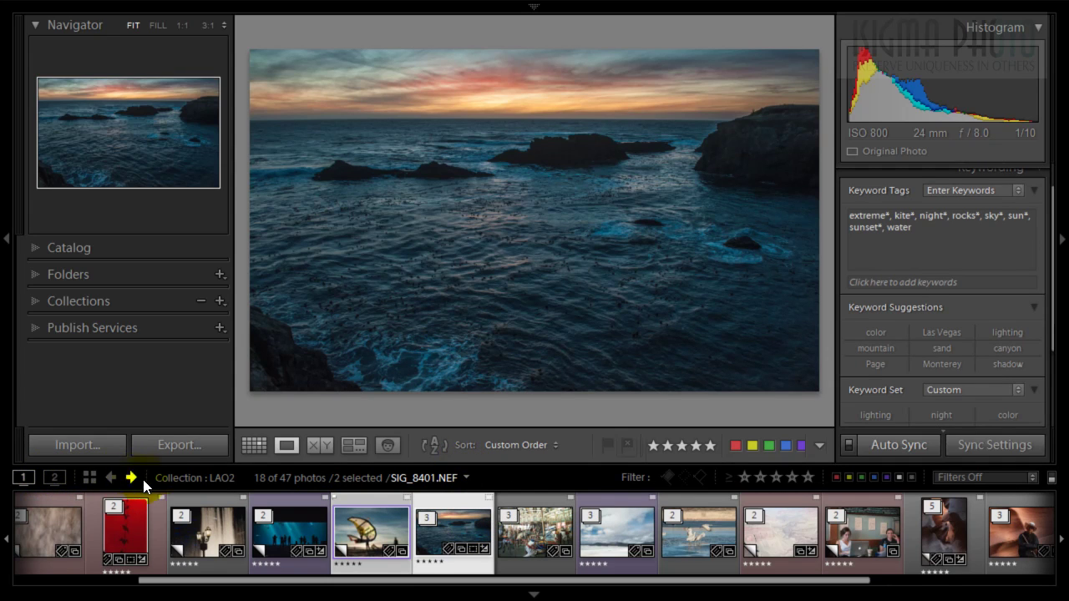